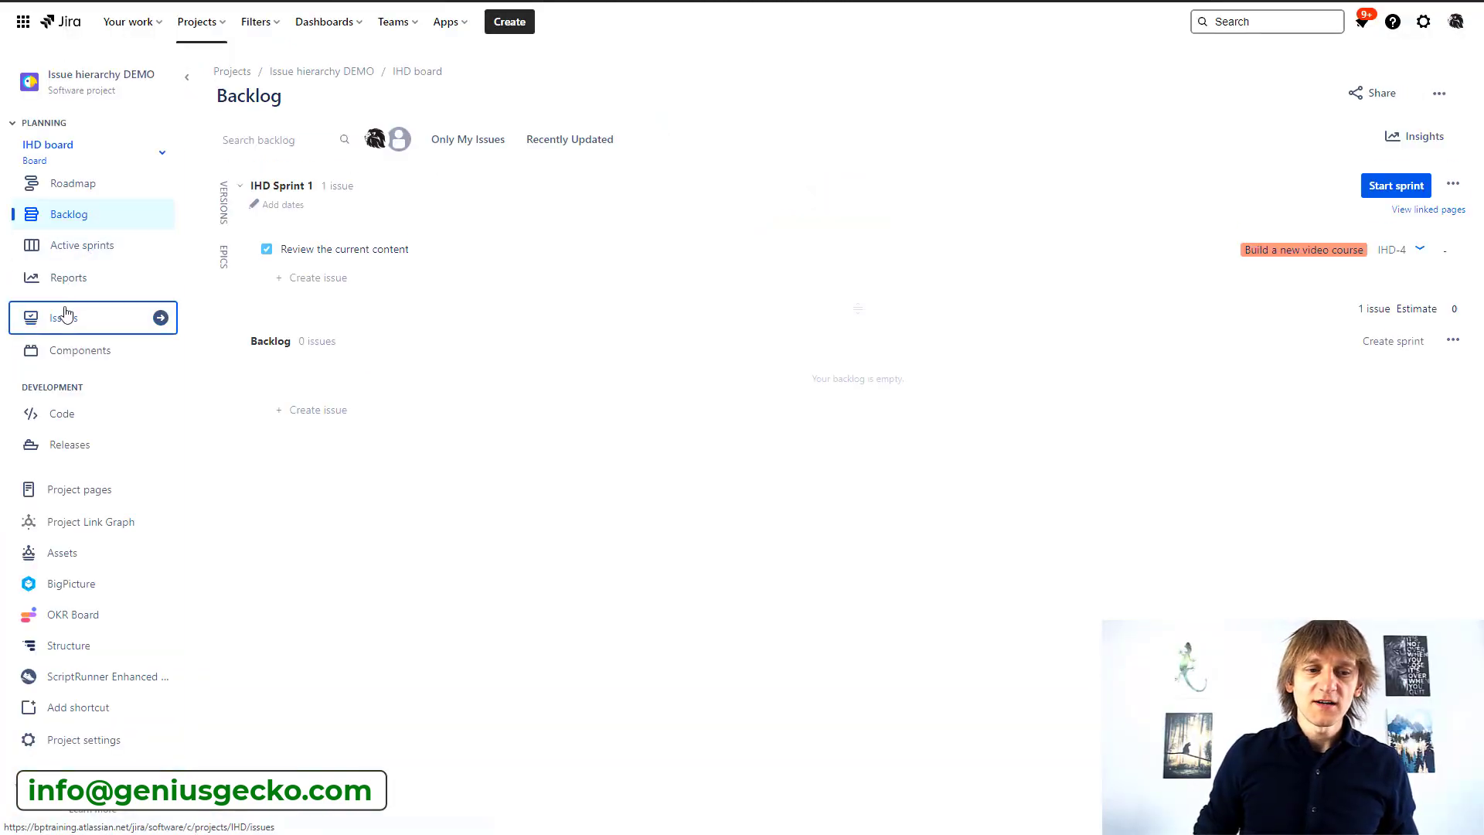
- Review the project's full issue list and return to the backlog
{"action": "left_click", "coordinate": [66, 315]}
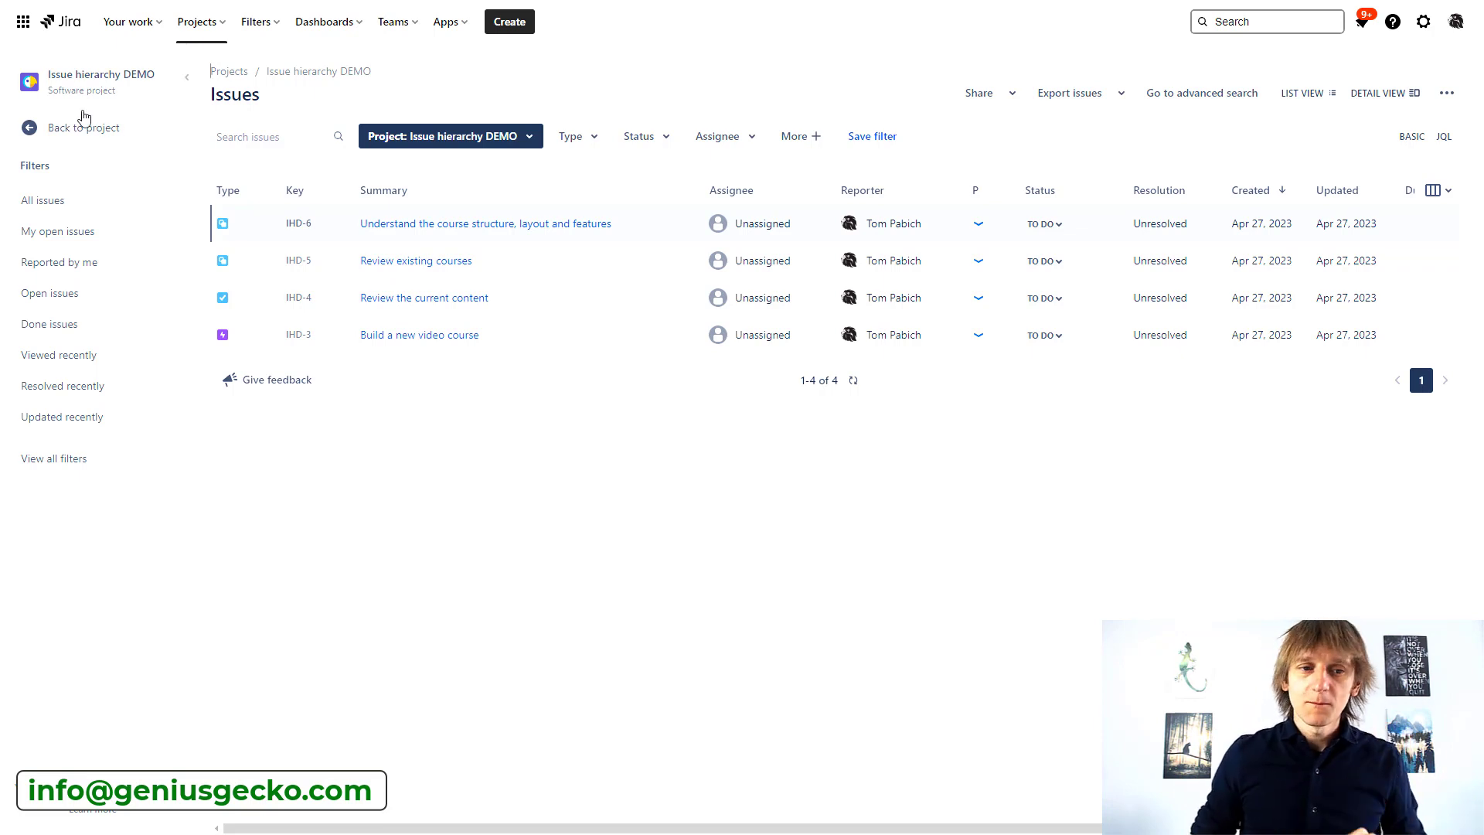
{"action": "left_click", "coordinate": [84, 128]}
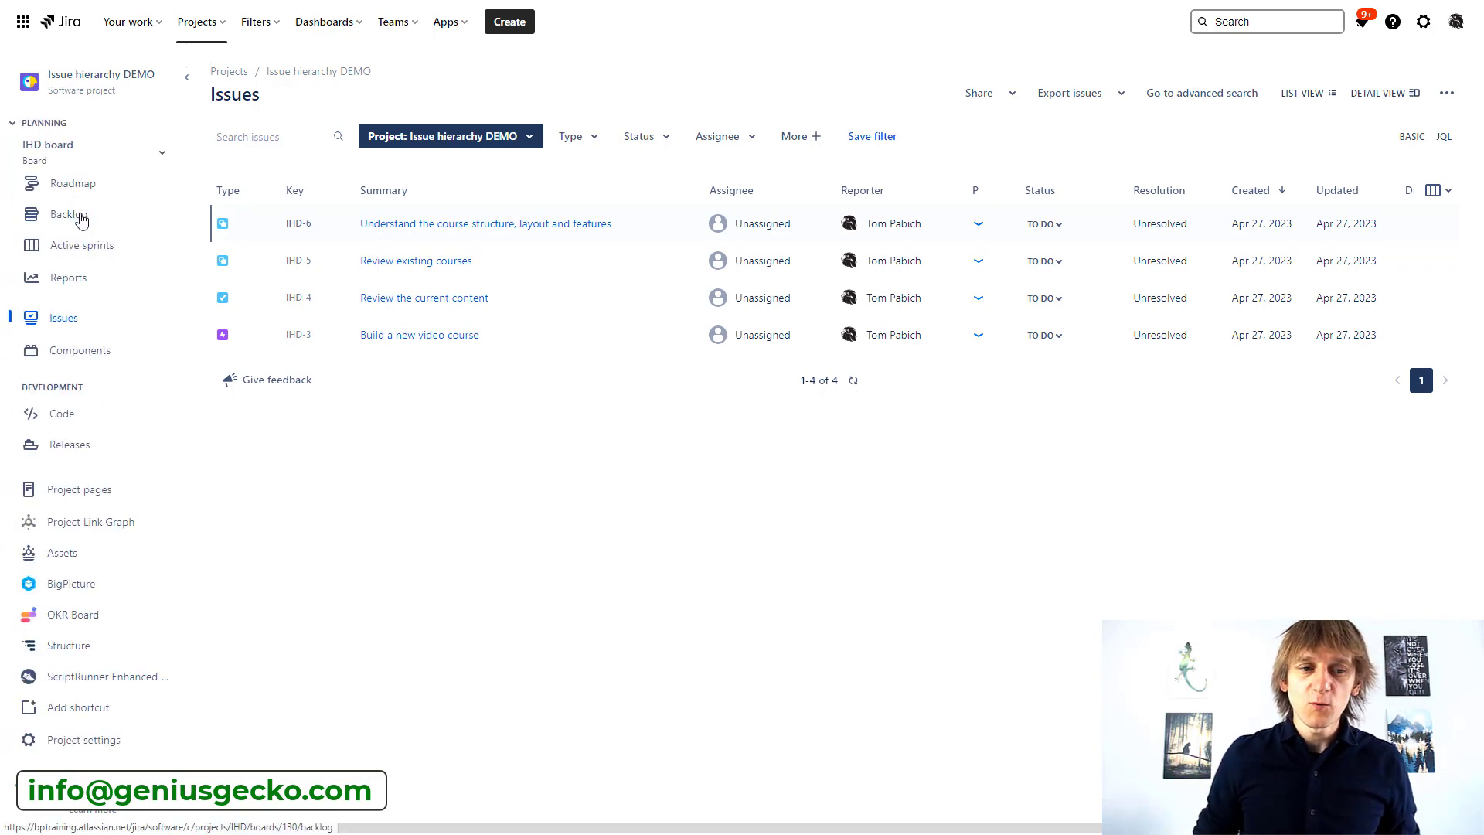
{"action": "left_click", "coordinate": [81, 219]}
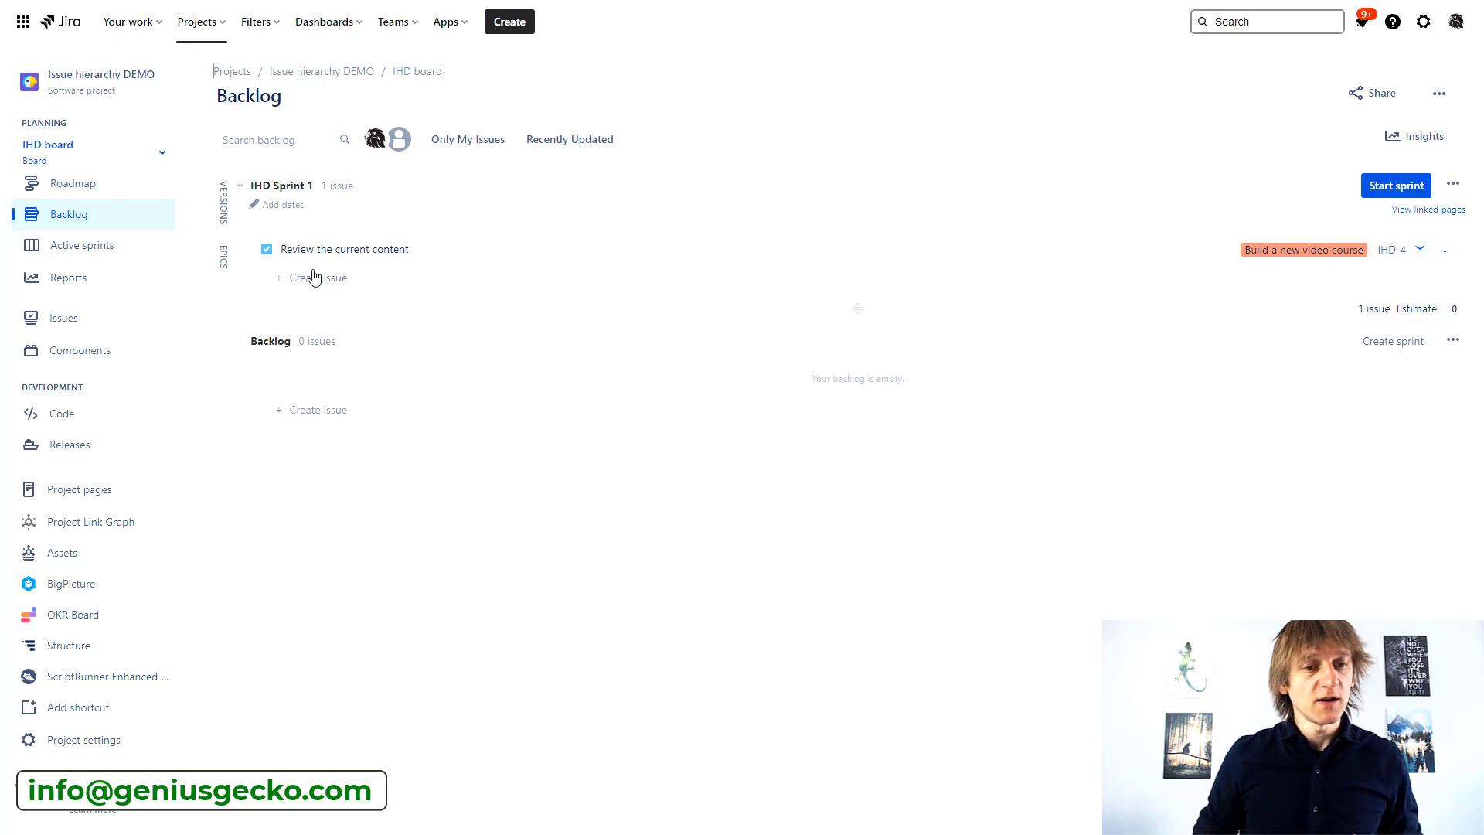
- Show the epics in the backlog with "Build a new video course" expanded, and open the "Review the current content" task's details
{"action": "left_click", "coordinate": [227, 258]}
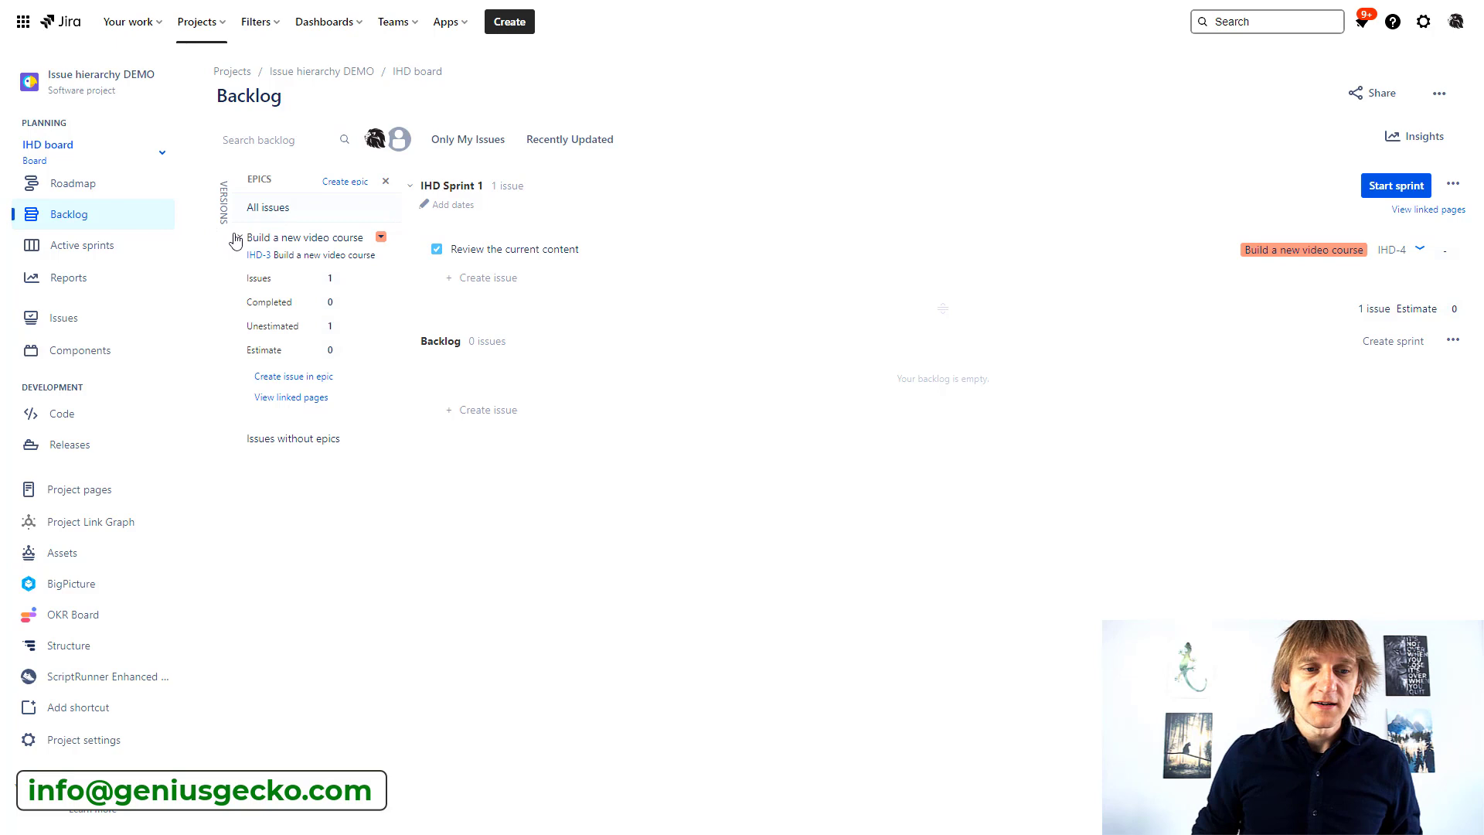
{"action": "left_click", "coordinate": [240, 238]}
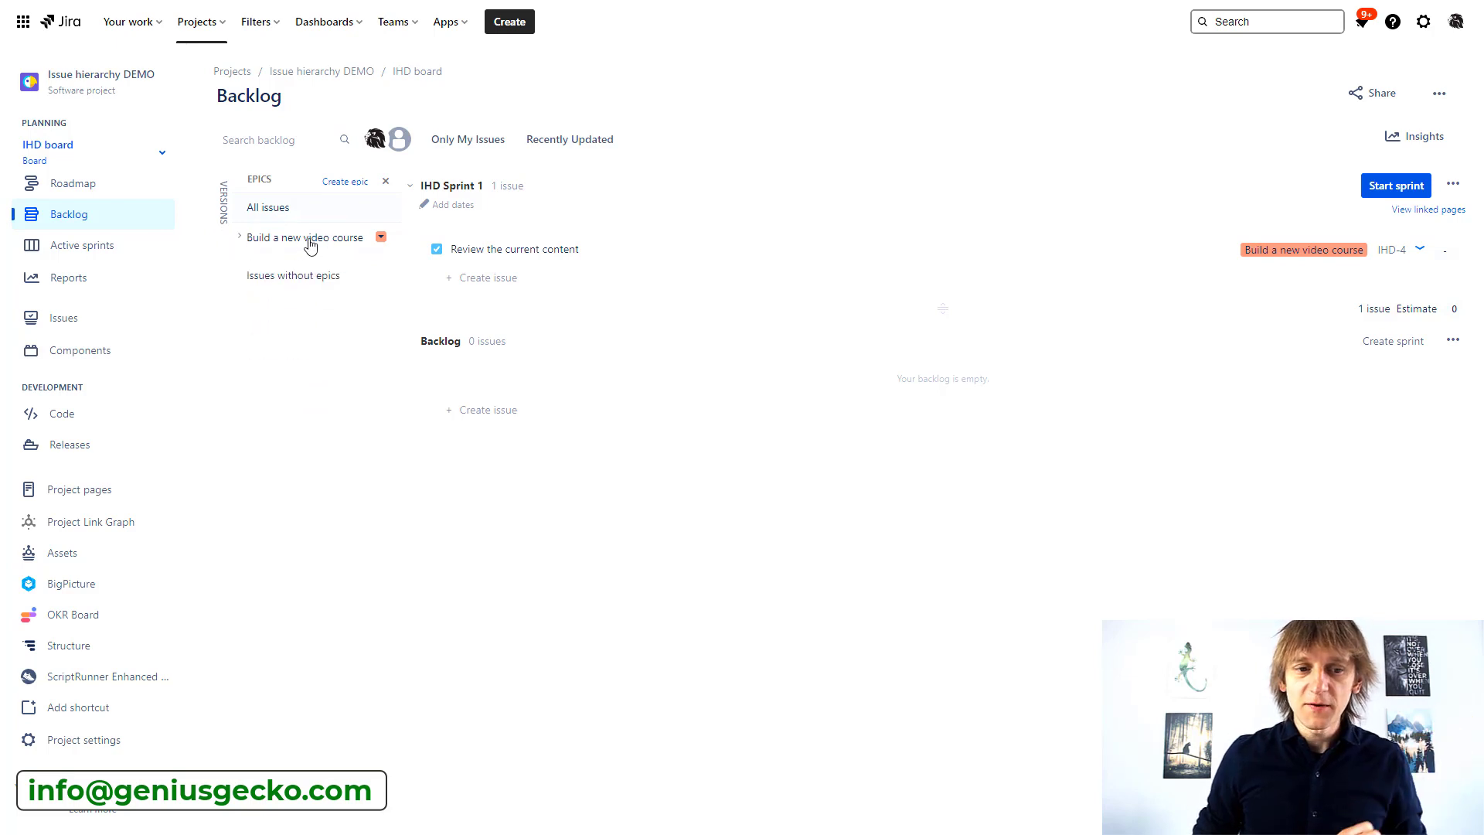
{"action": "left_click", "coordinate": [241, 238]}
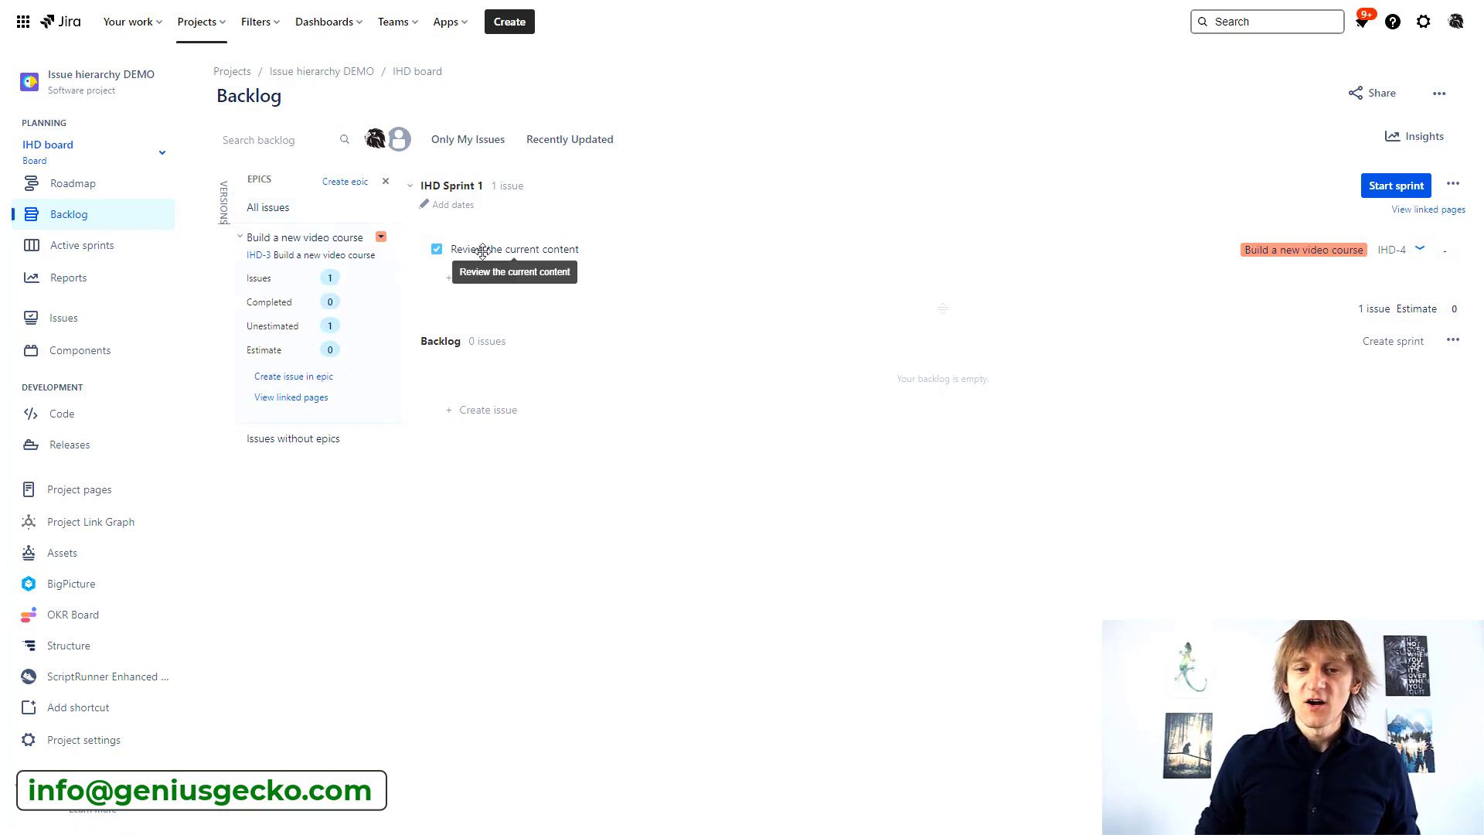
{"action": "left_click", "coordinate": [482, 249]}
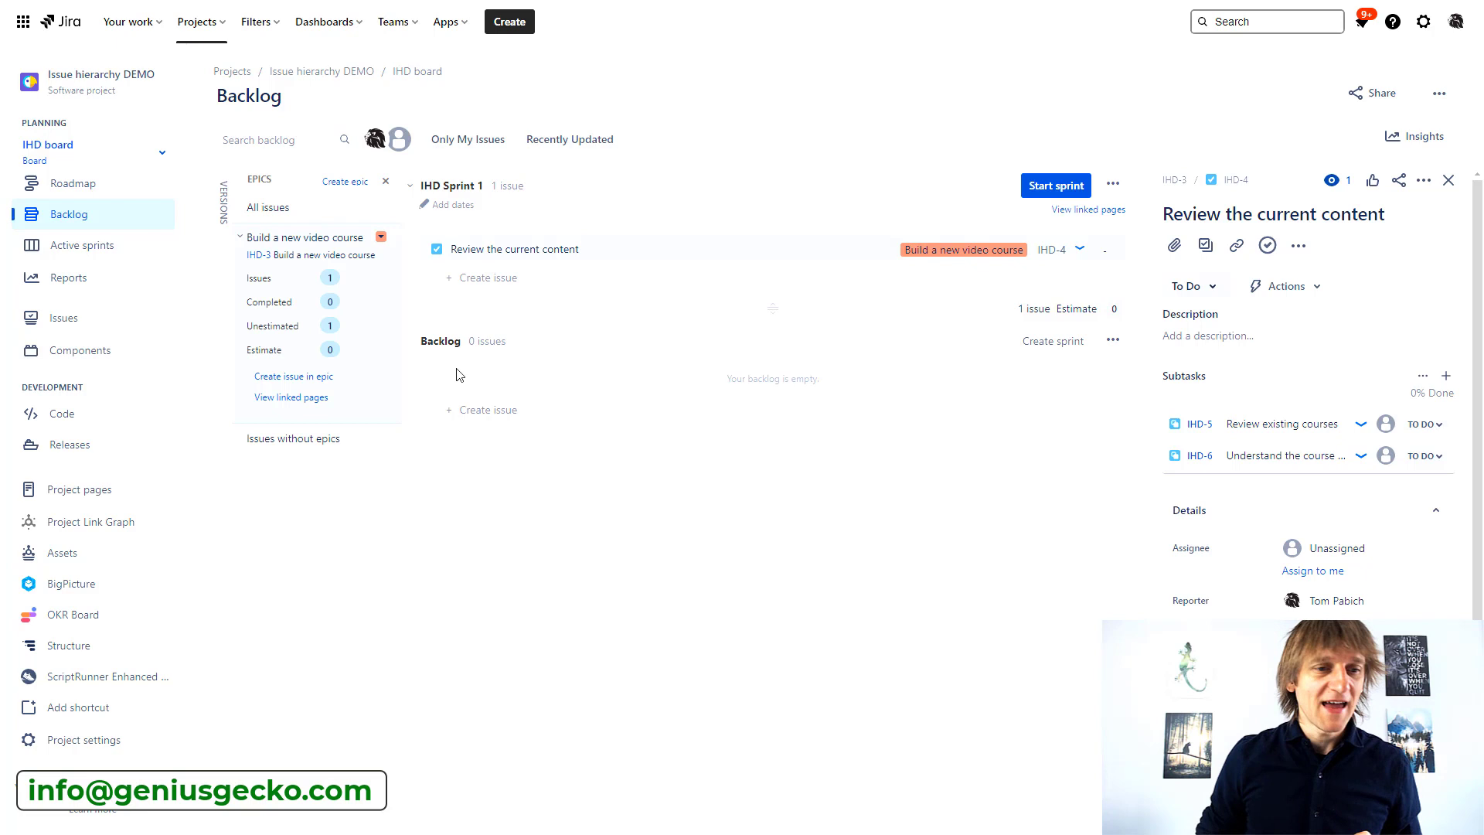
- Expand the "Build a new video course" epic on the roadmap and open its child task's details
{"action": "left_click", "coordinate": [78, 188]}
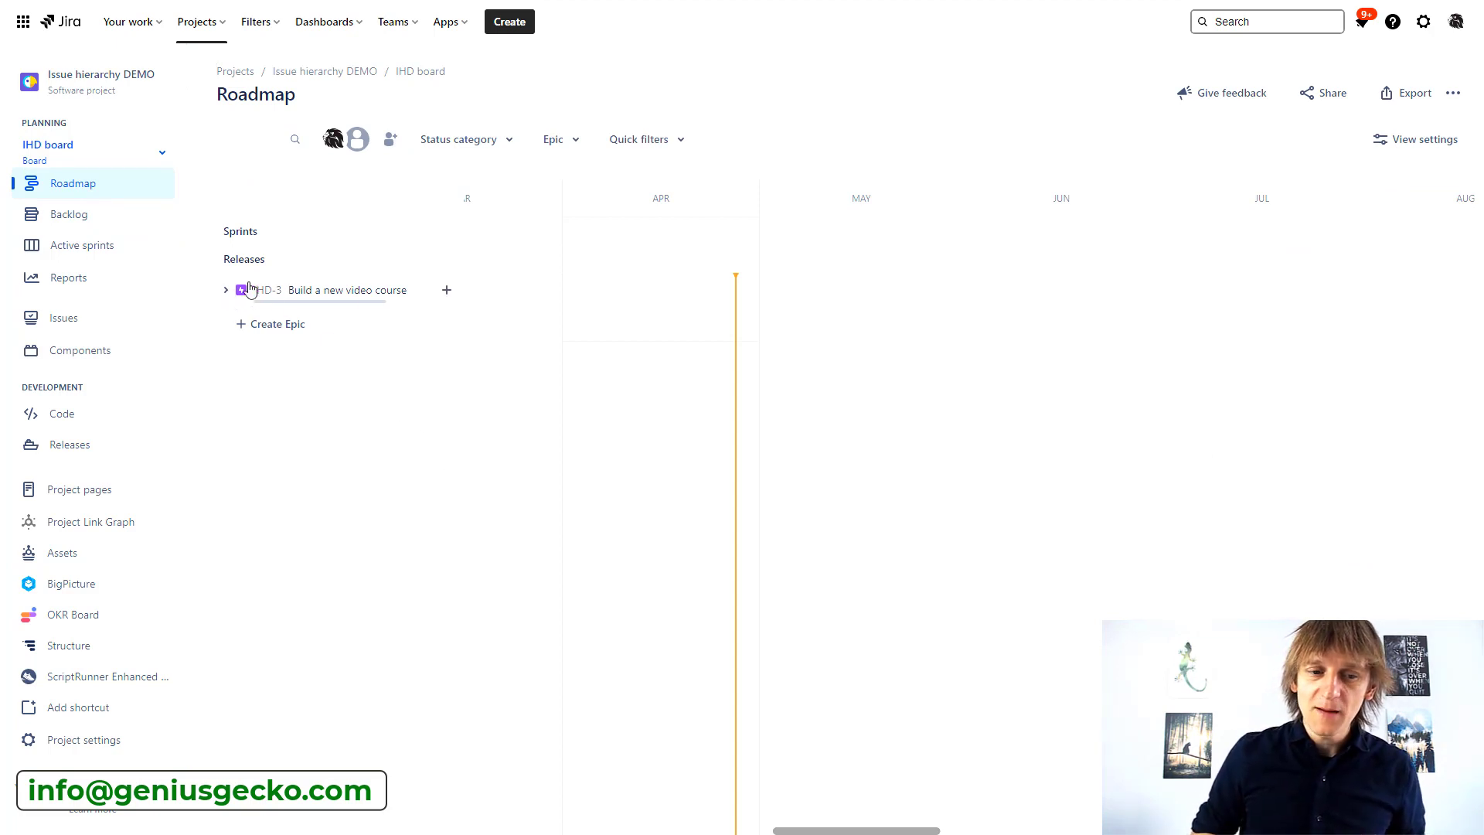
{"action": "left_click", "coordinate": [226, 292]}
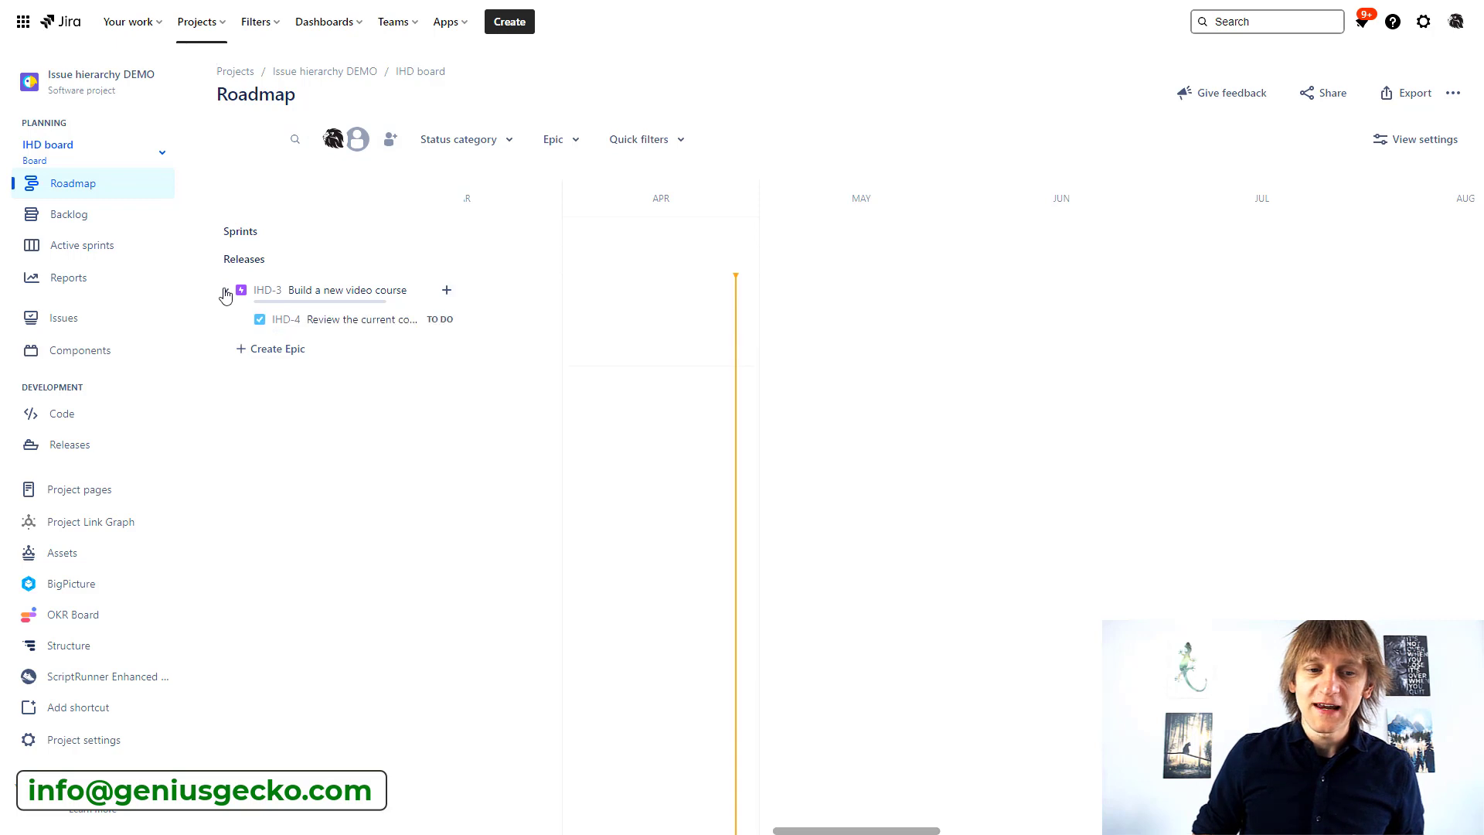
{"action": "left_click", "coordinate": [338, 323]}
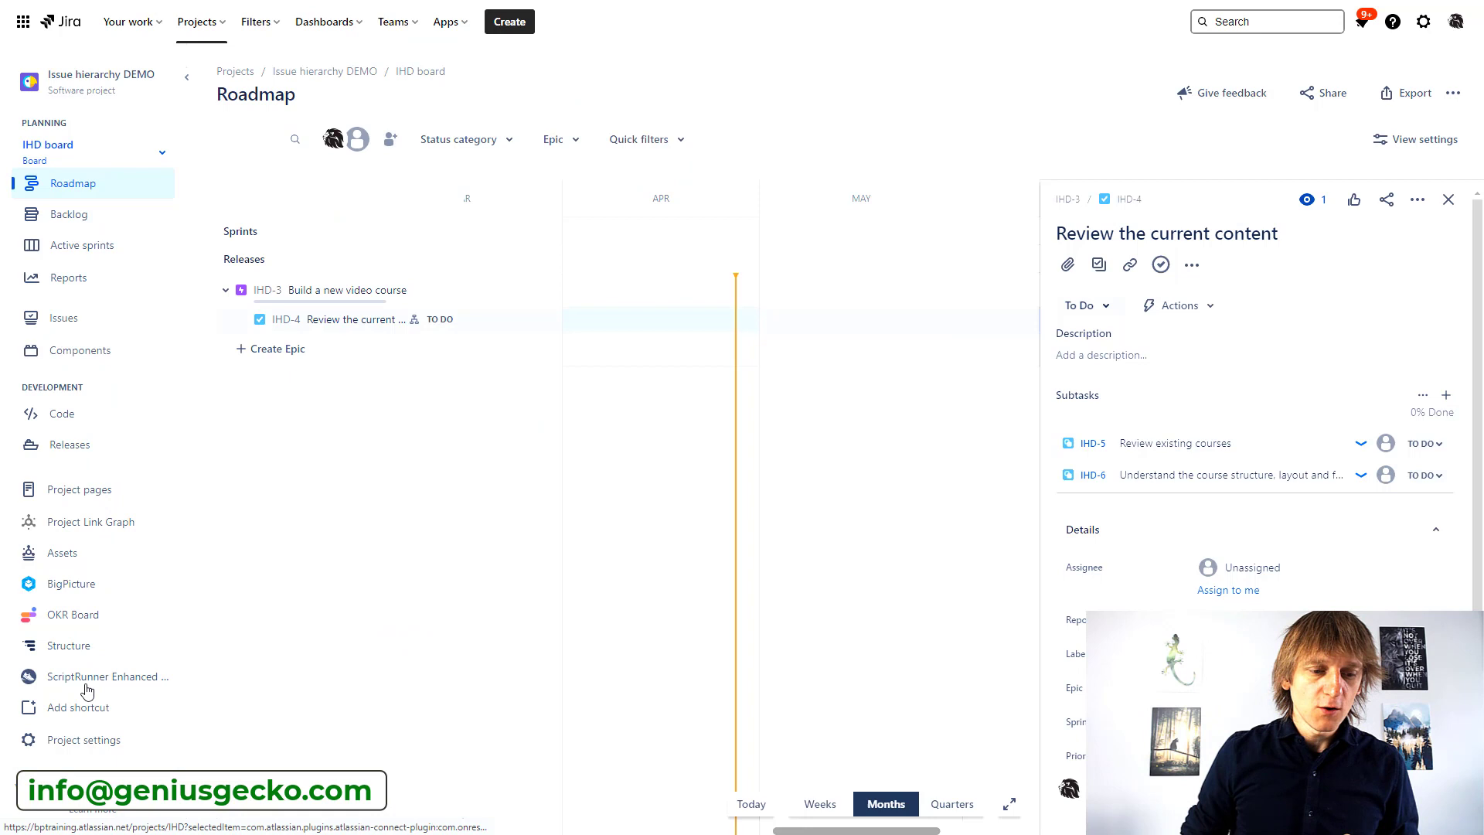
- Add the Product issue type to the project's Scrum issue type scheme and save the scheme
{"action": "left_click", "coordinate": [93, 740]}
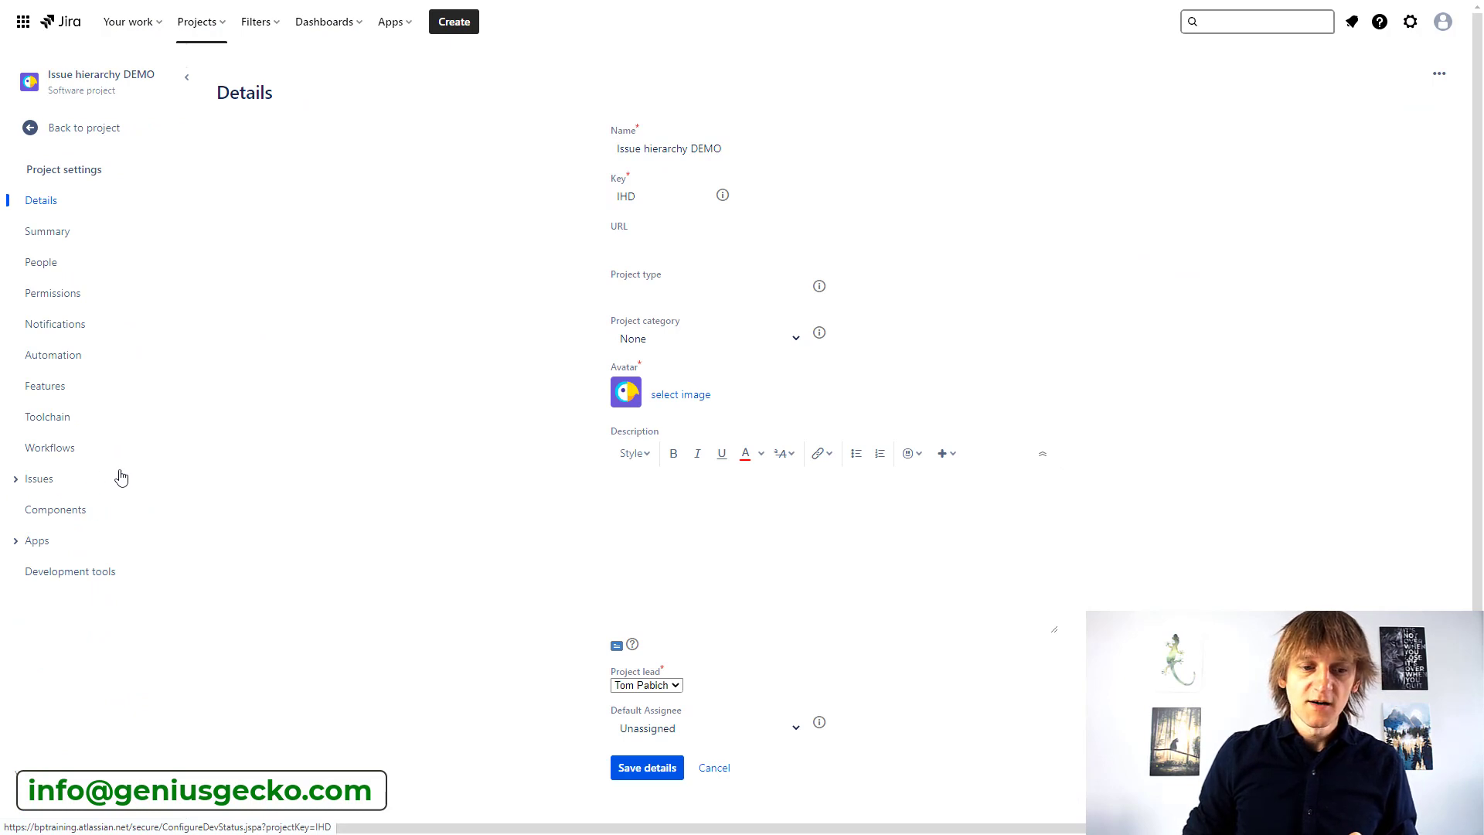
{"action": "left_click", "coordinate": [48, 482]}
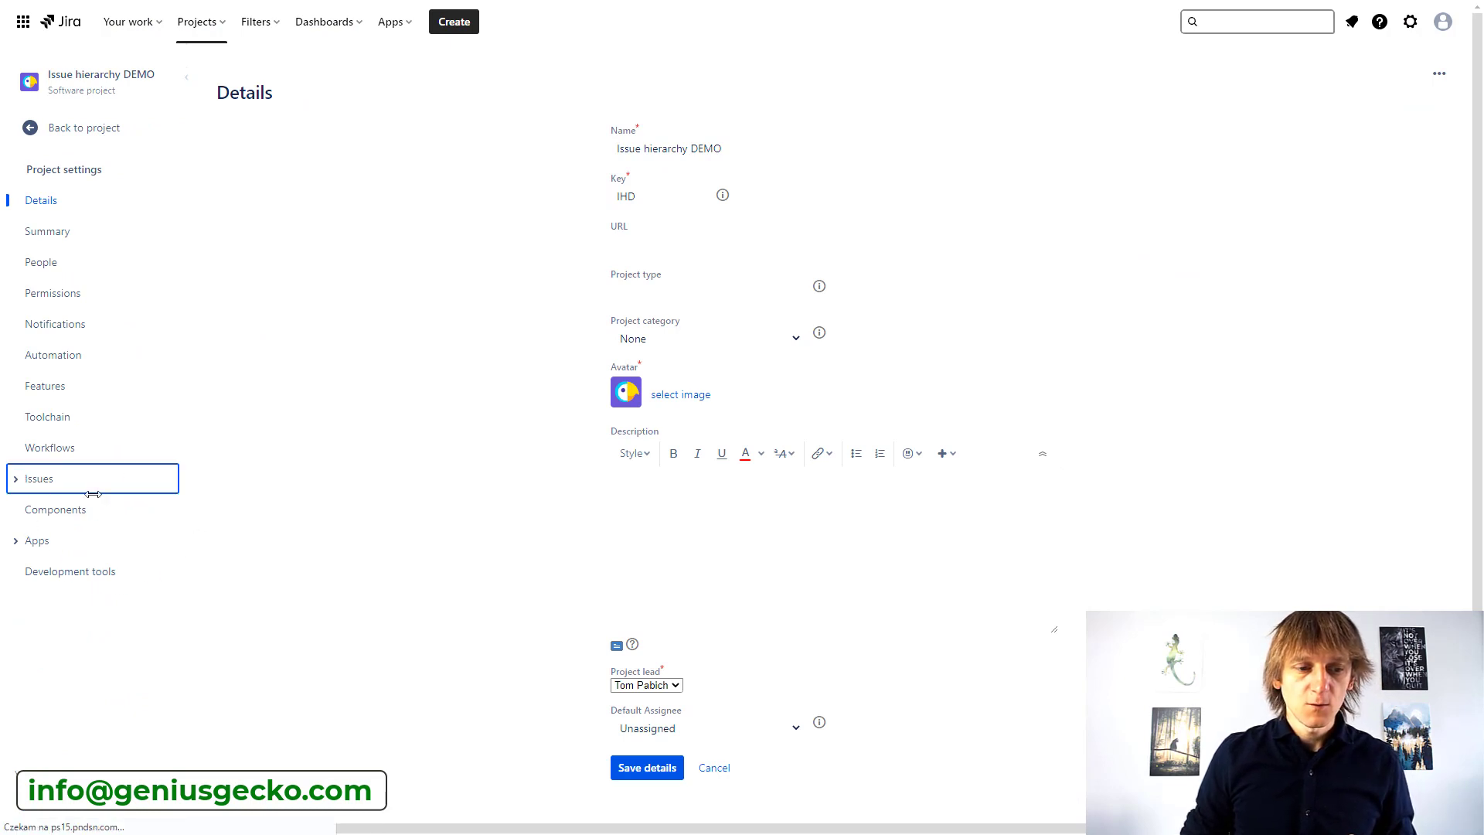
{"action": "left_click", "coordinate": [17, 487]}
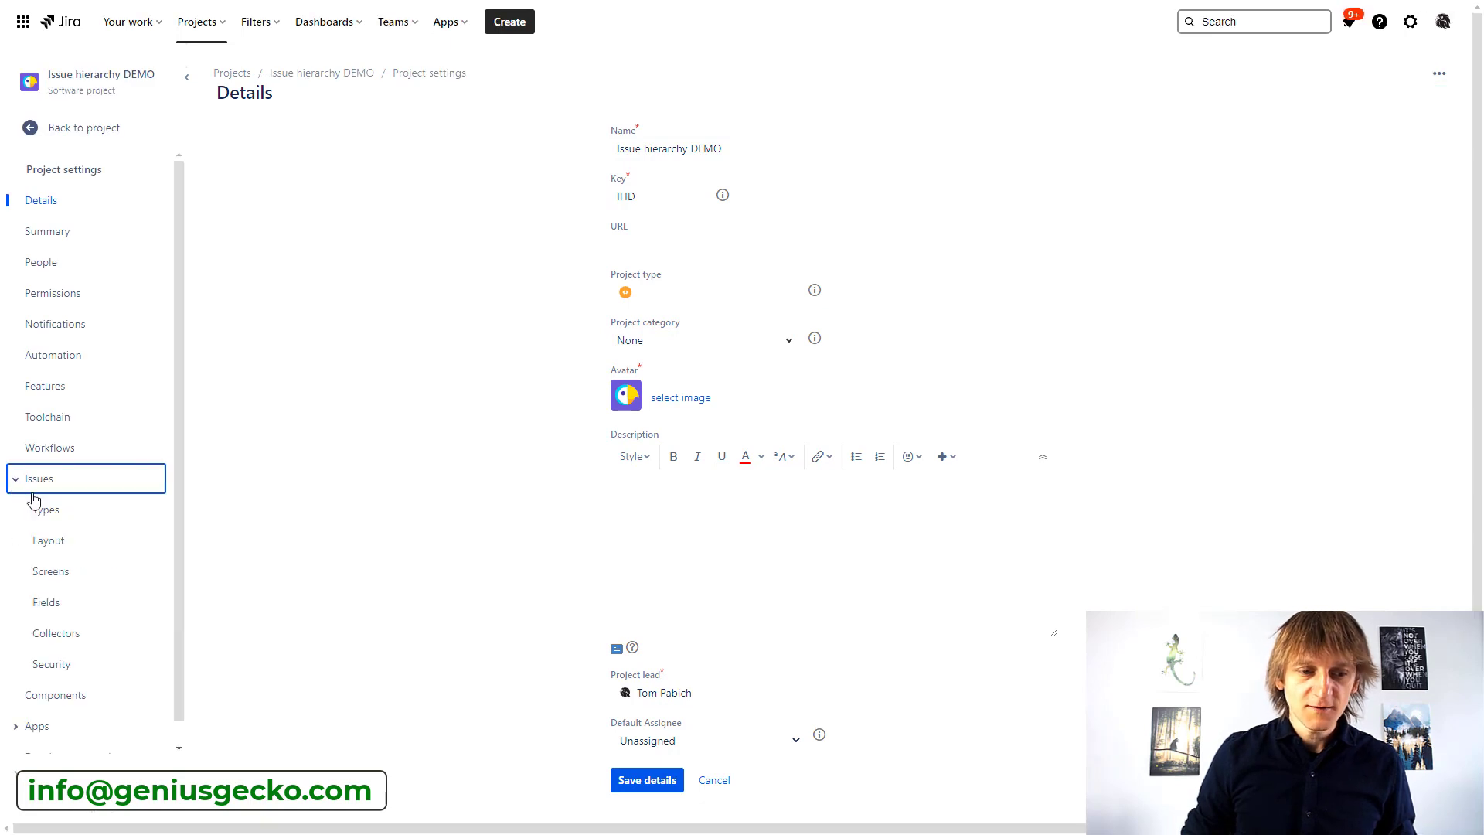
{"action": "left_click", "coordinate": [55, 513]}
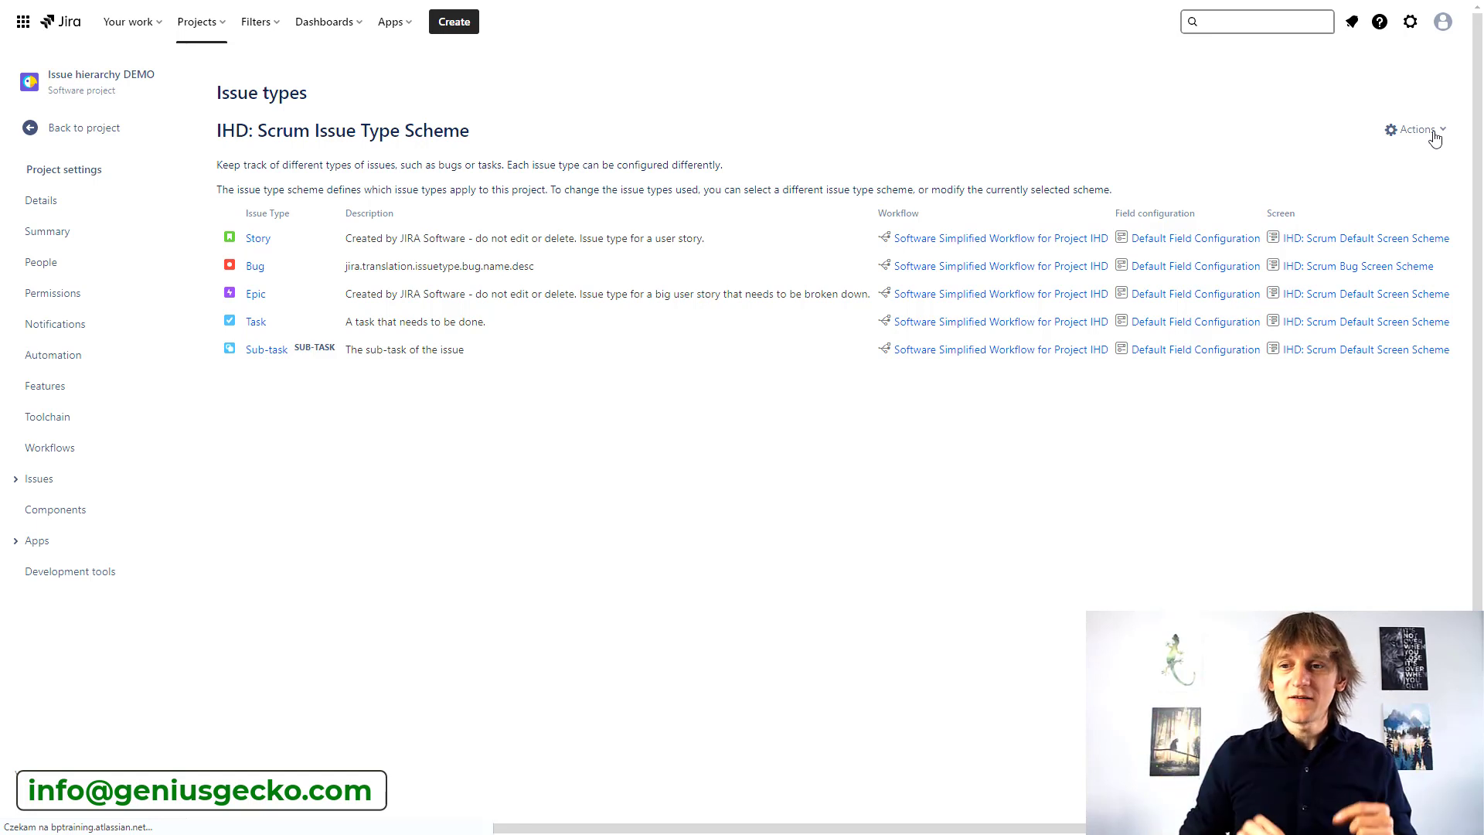
{"action": "left_click", "coordinate": [1434, 133]}
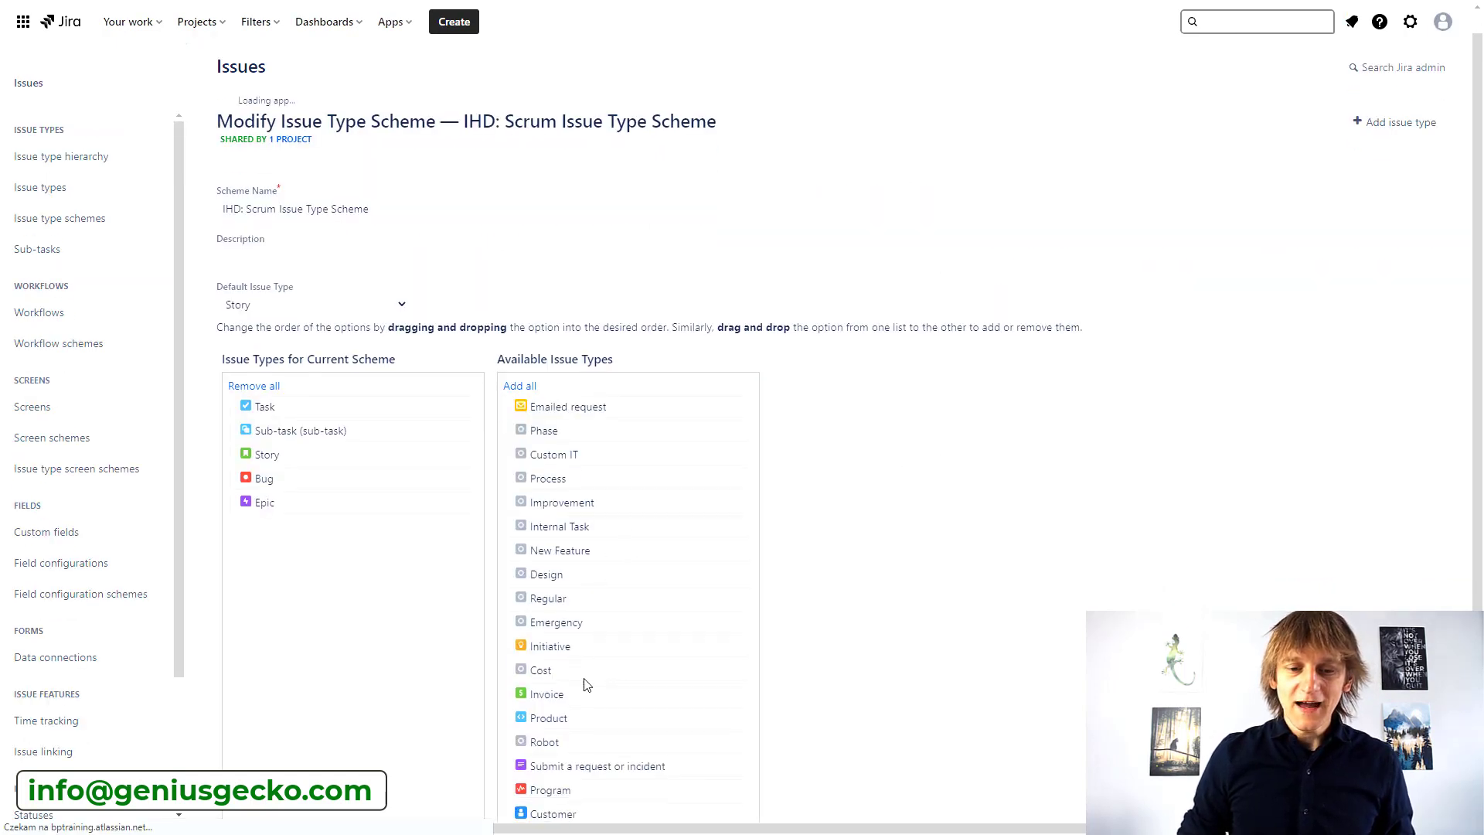
{"action": "scroll", "coordinate": [586, 685], "scroll_direction": "down", "scroll_amount": 2}
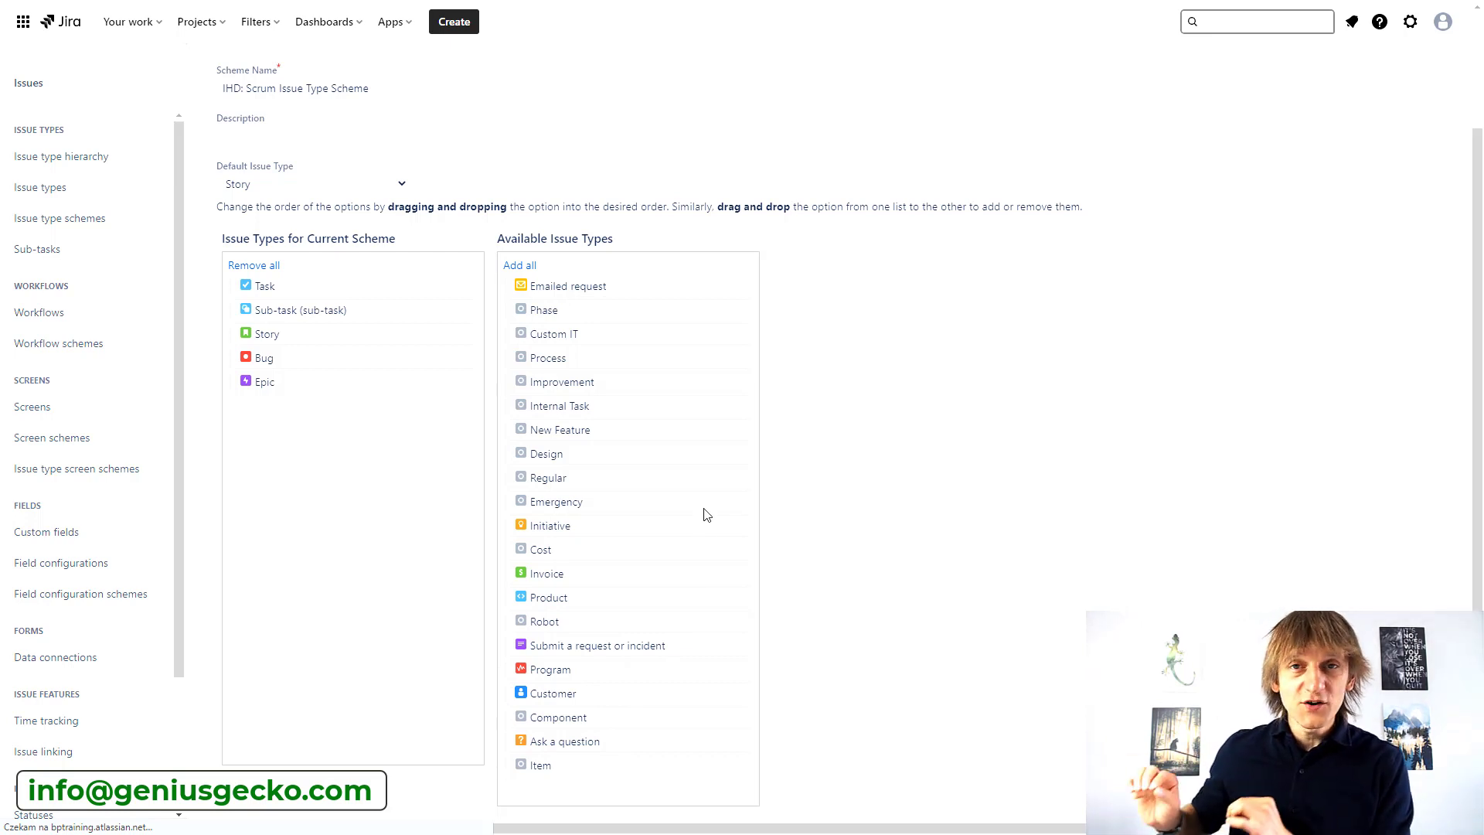
{"action": "scroll", "coordinate": [706, 515], "scroll_direction": "down", "scroll_amount": 1}
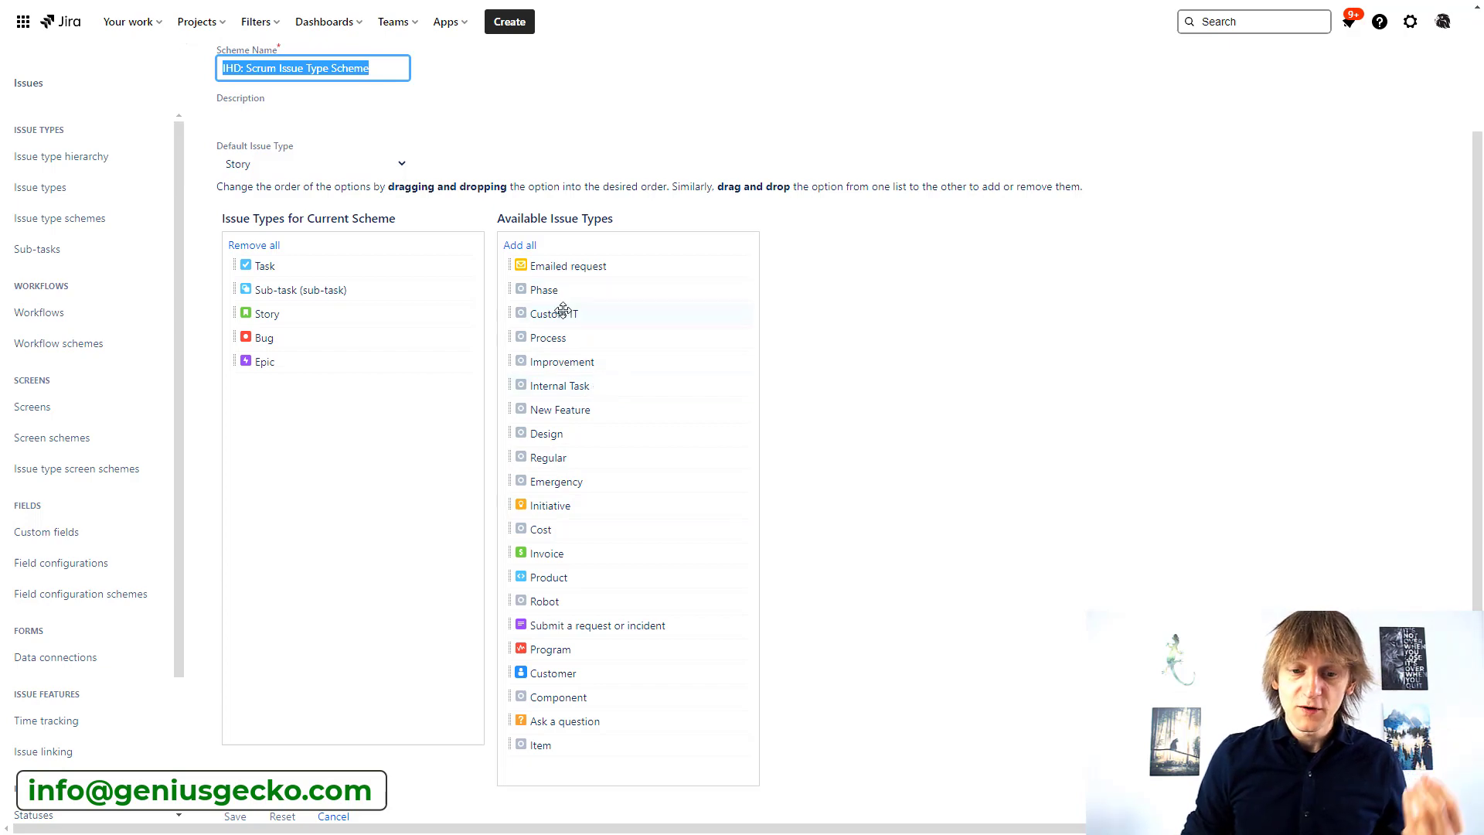
{"action": "left_click_drag", "start_coordinate": [552, 580], "coordinate": [278, 394]}
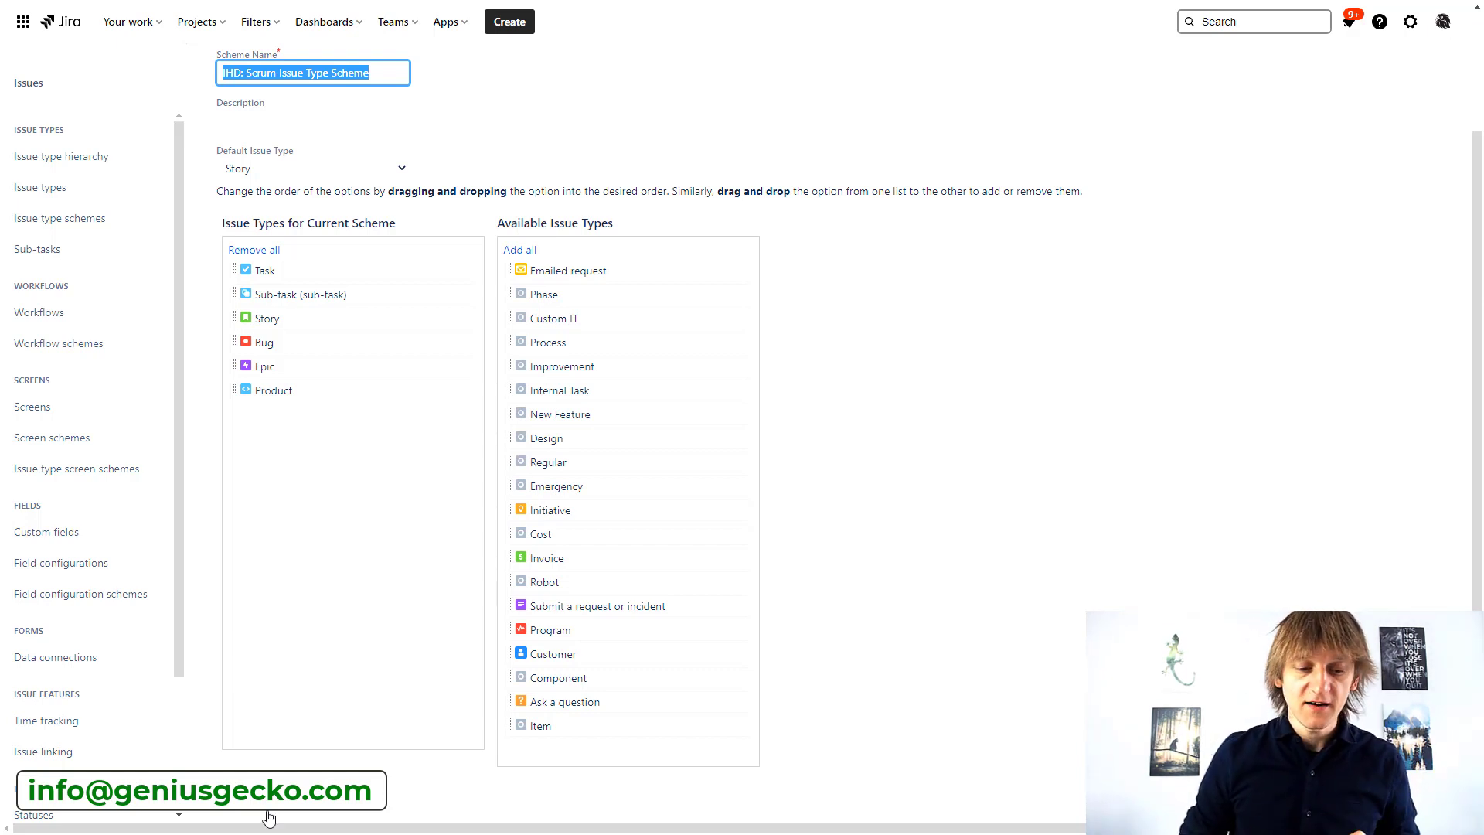
{"action": "left_click", "coordinate": [236, 812]}
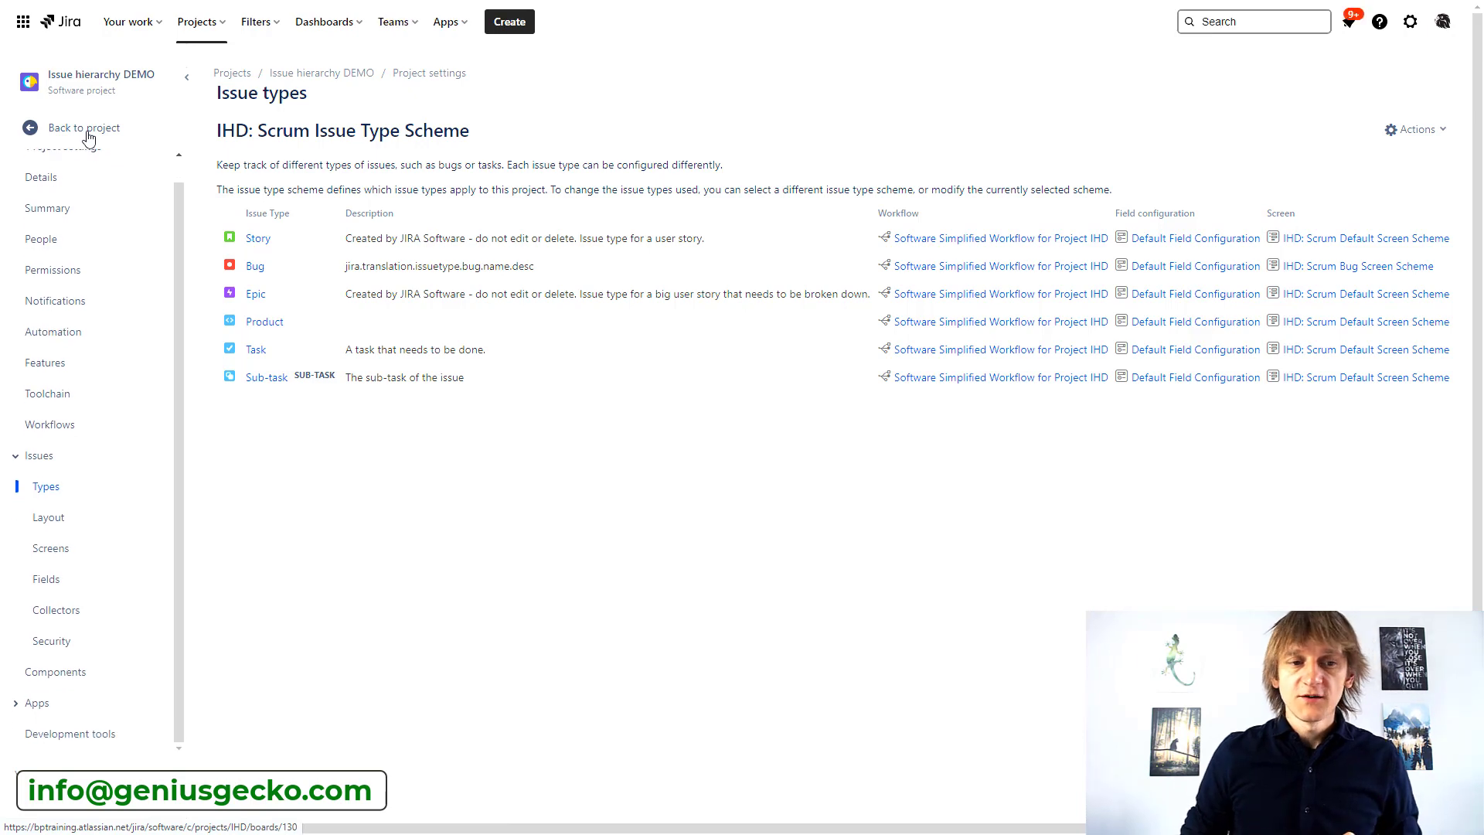
- Expand the "Build a new video course" hierarchy down to subtasks in the project's BigPicture Gantt, and widen the task table and its icon column
{"action": "left_click", "coordinate": [89, 137]}
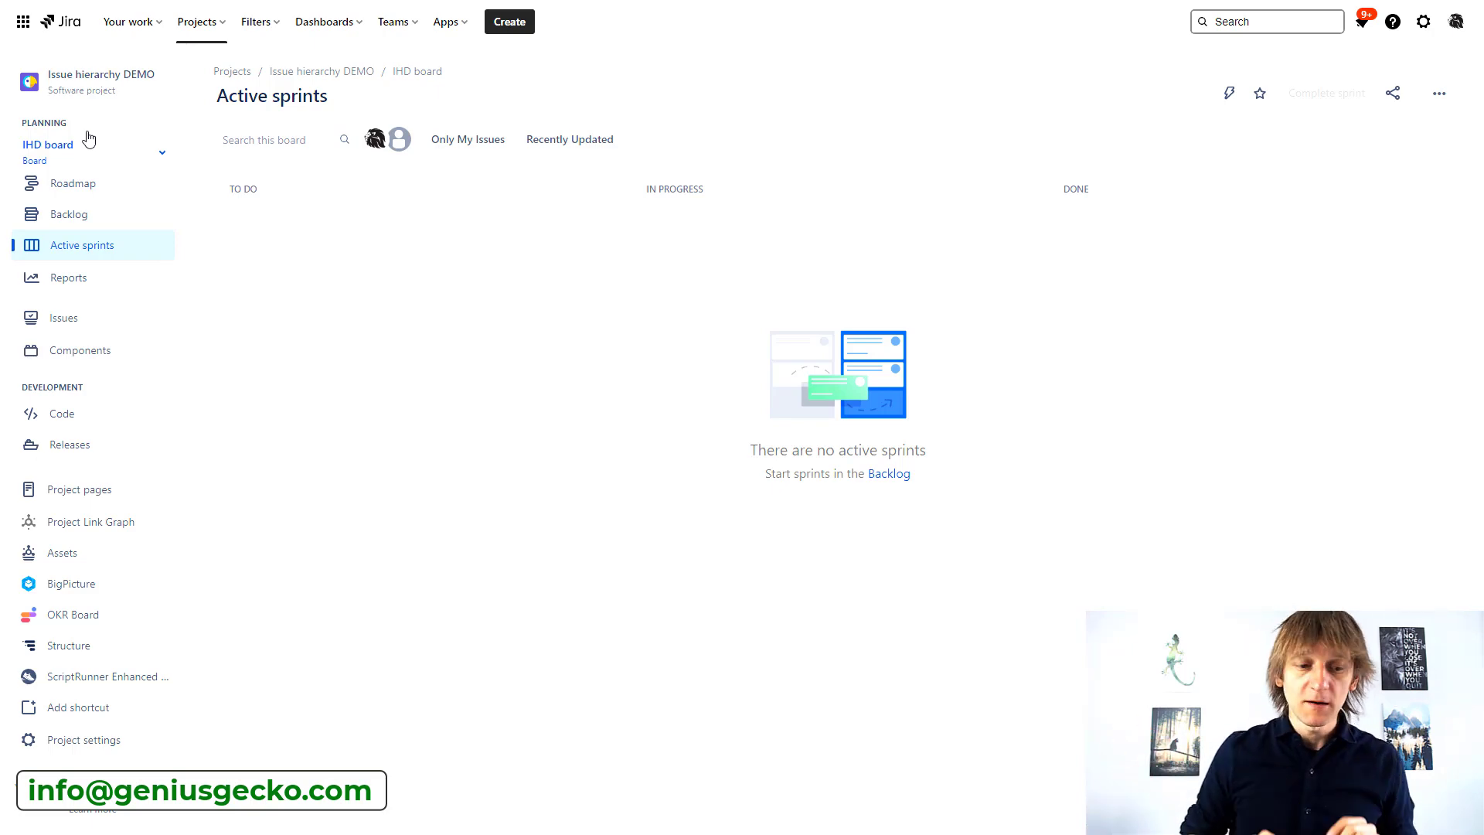
{"action": "left_click", "coordinate": [75, 586]}
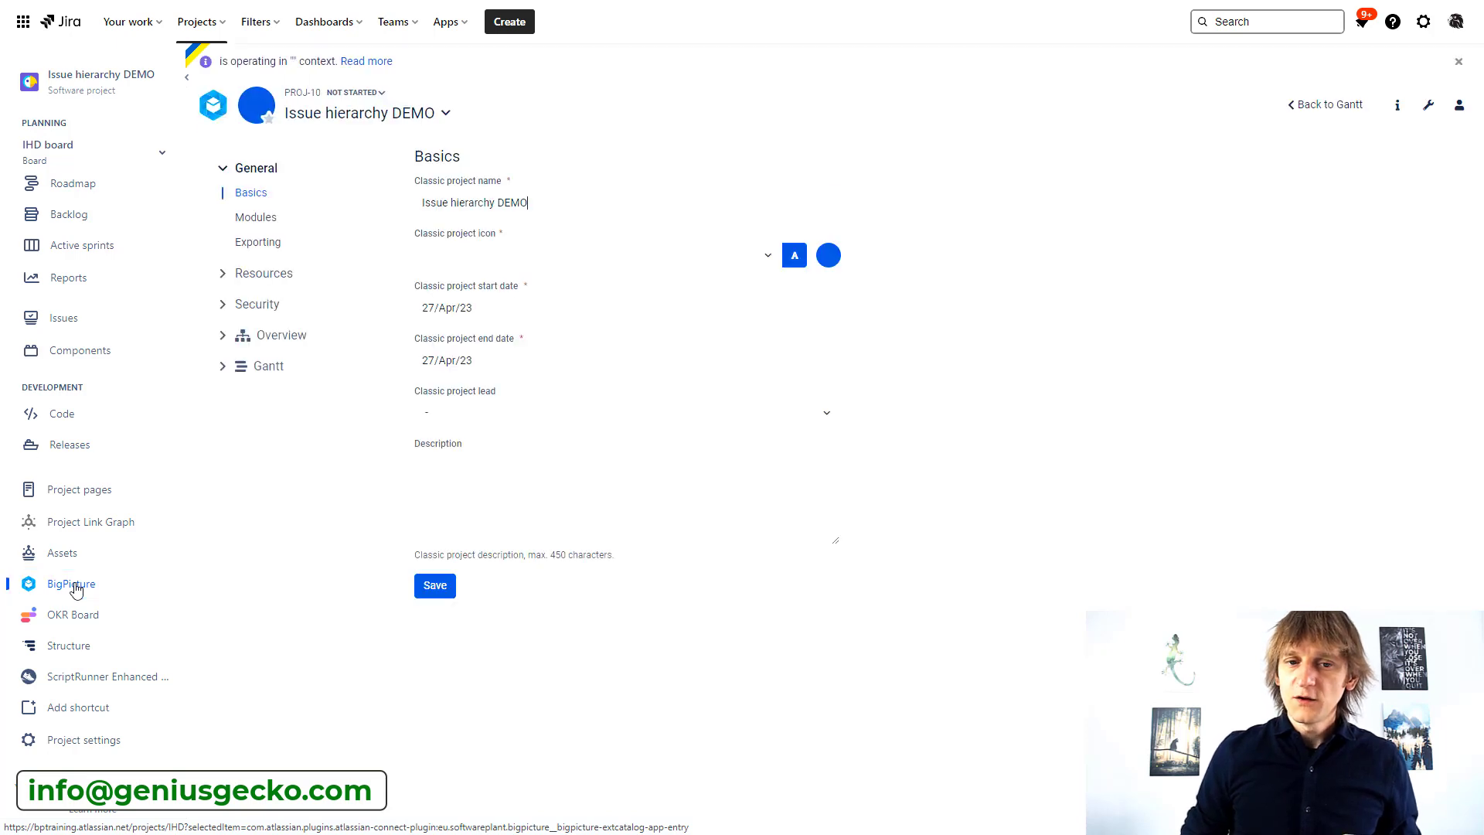
{"action": "left_click", "coordinate": [1308, 106]}
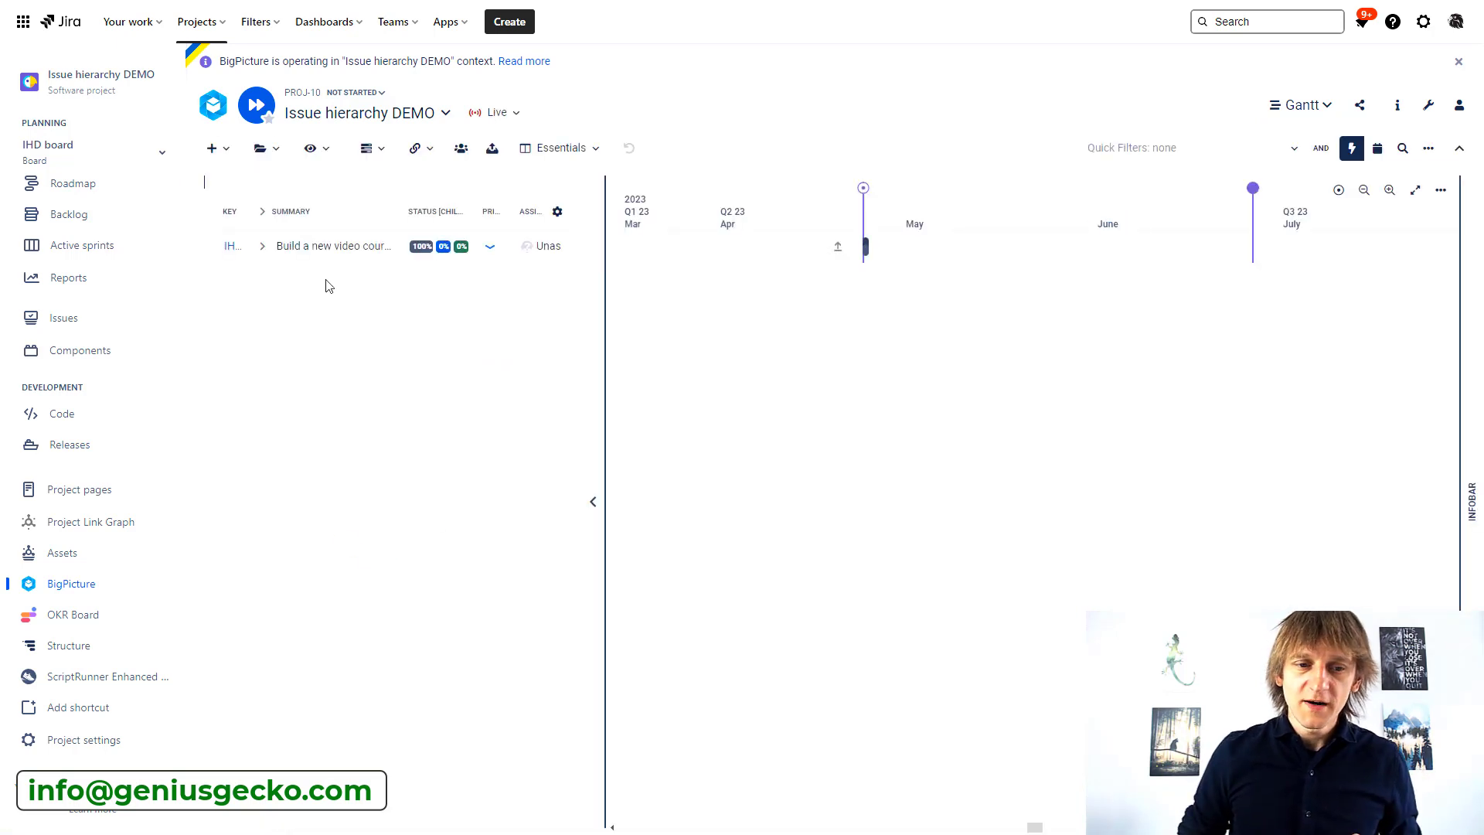
{"action": "left_click", "coordinate": [261, 246]}
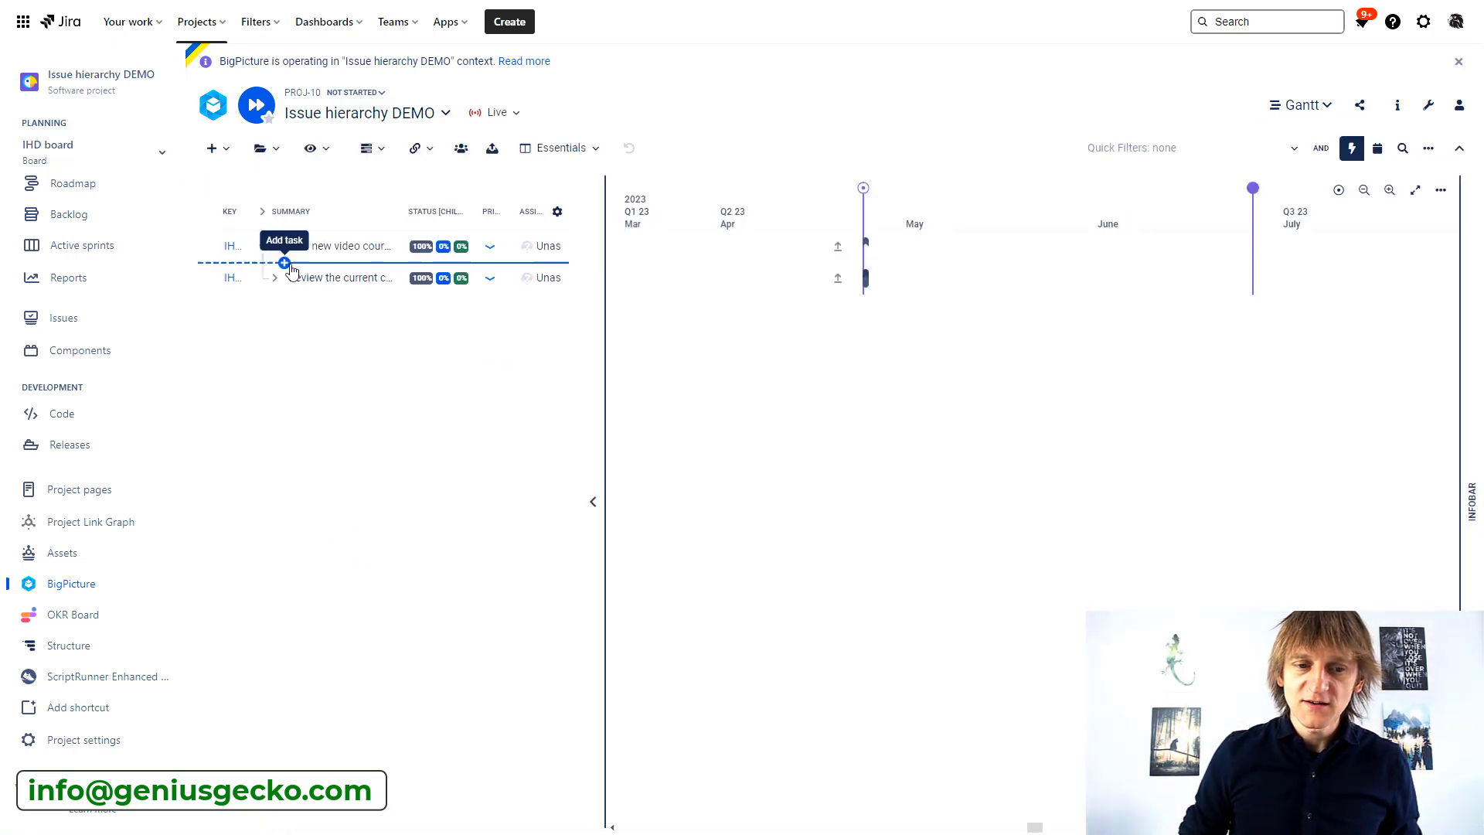
{"action": "left_click", "coordinate": [273, 280]}
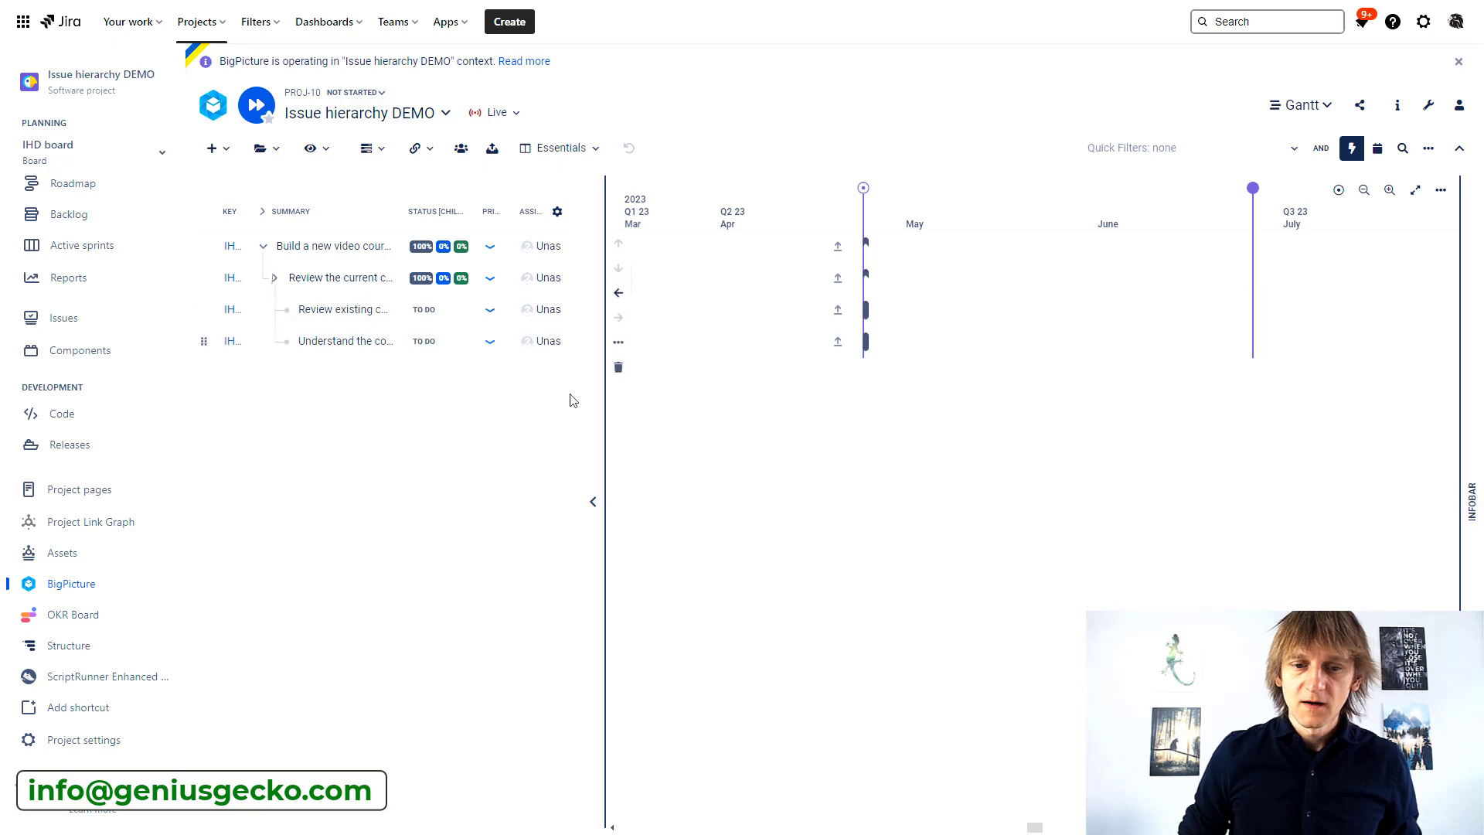
{"action": "left_click_drag", "start_coordinate": [605, 420], "coordinate": [835, 434]}
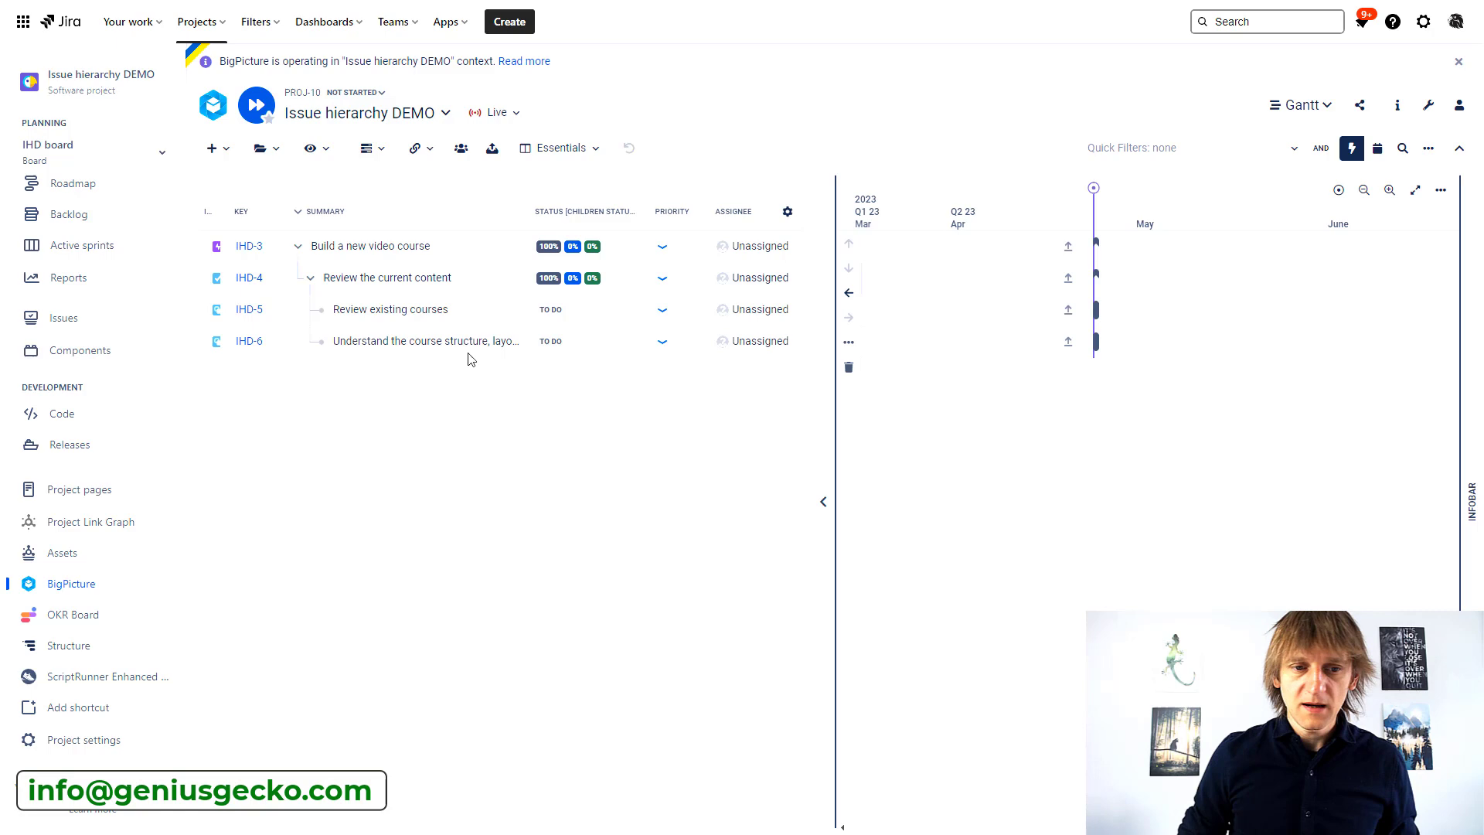
{"action": "left_click_drag", "start_coordinate": [227, 219], "coordinate": [236, 220]}
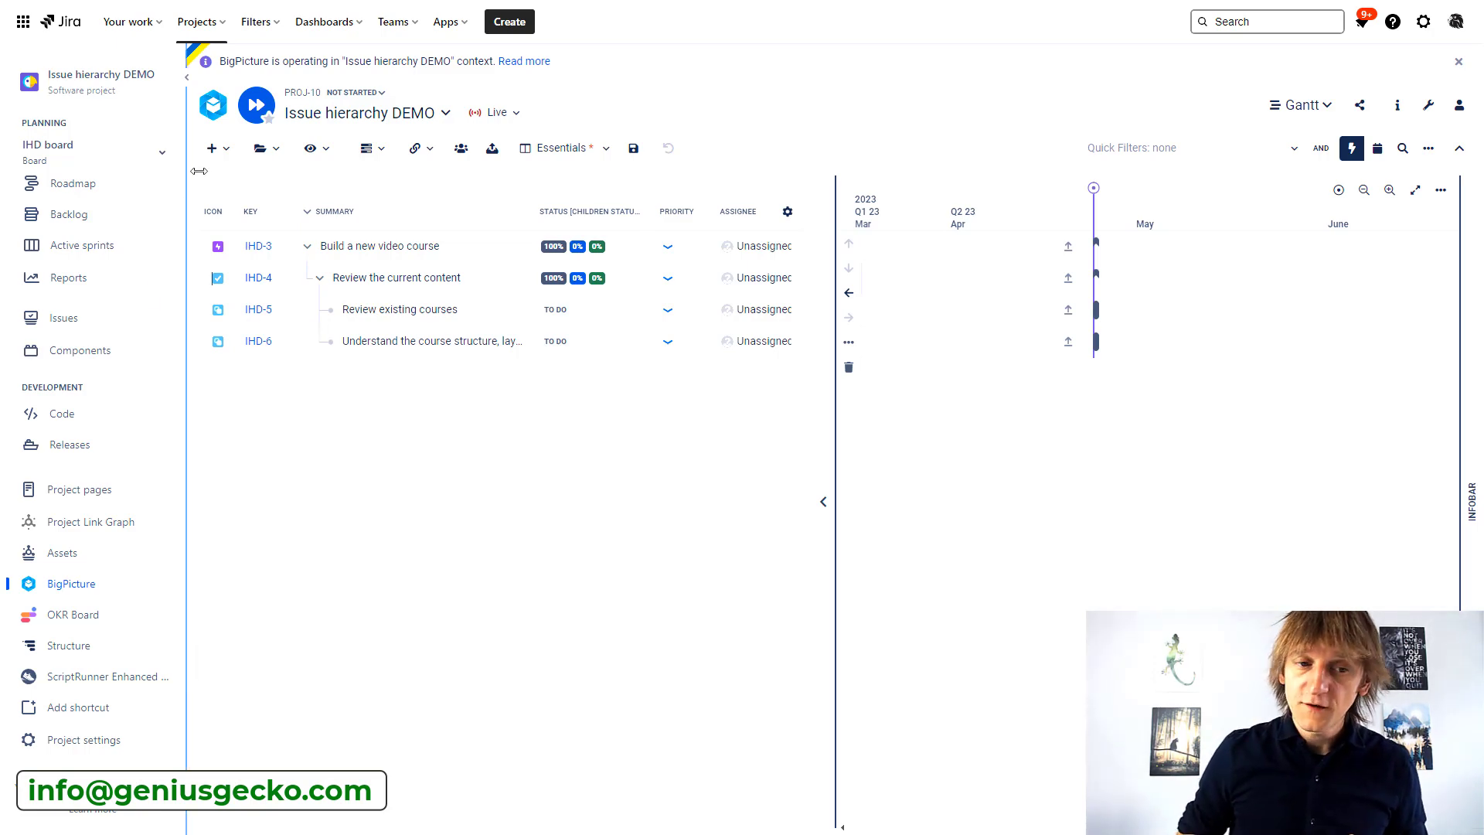
- Create a Jira issue of type Product with the summary "Creating a video training platform" from the Gantt
{"action": "left_click", "coordinate": [219, 152]}
{"action": "mouse_move", "coordinate": [255, 179]}
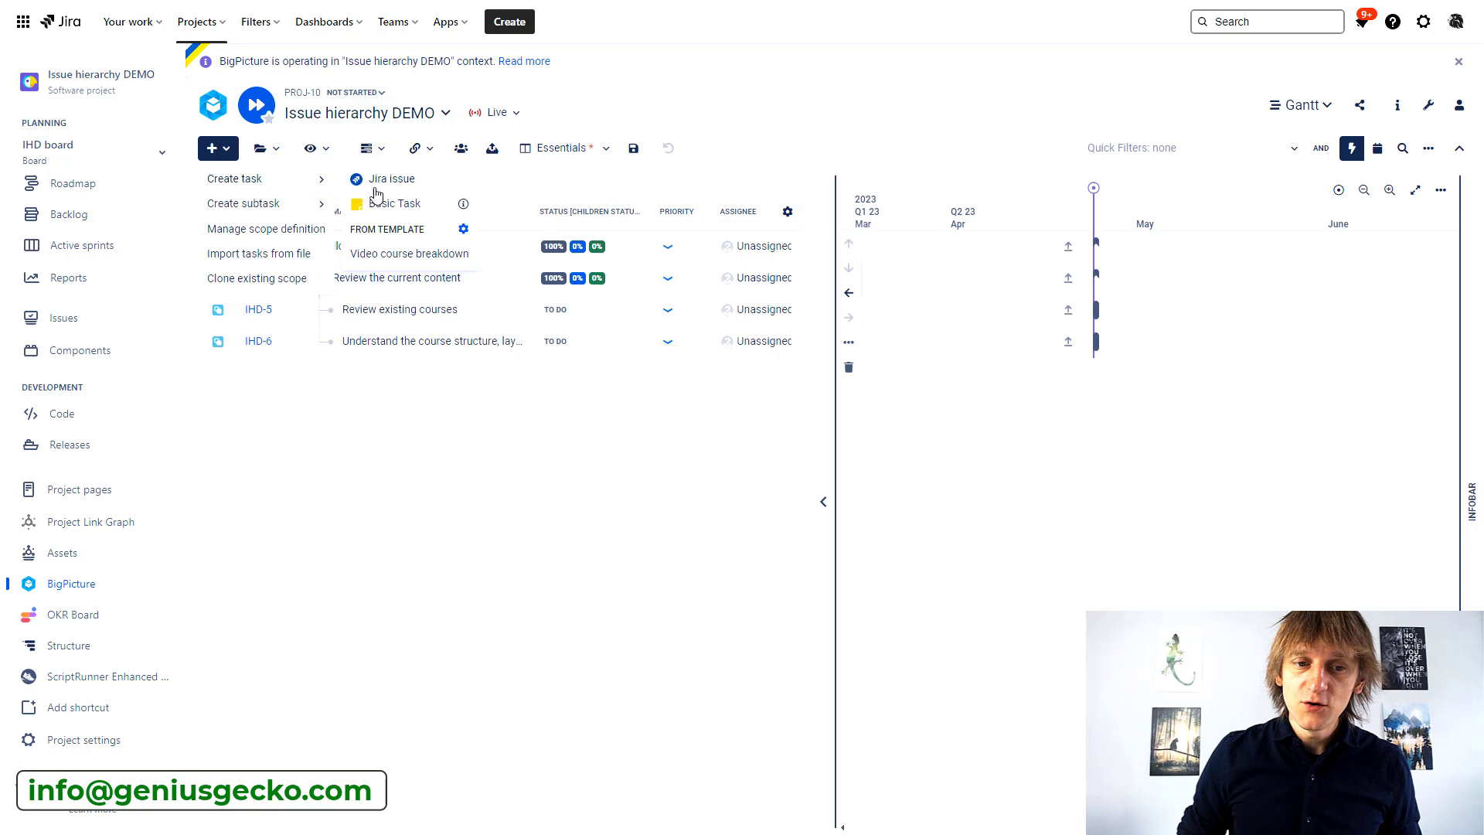
{"action": "left_click", "coordinate": [400, 189]}
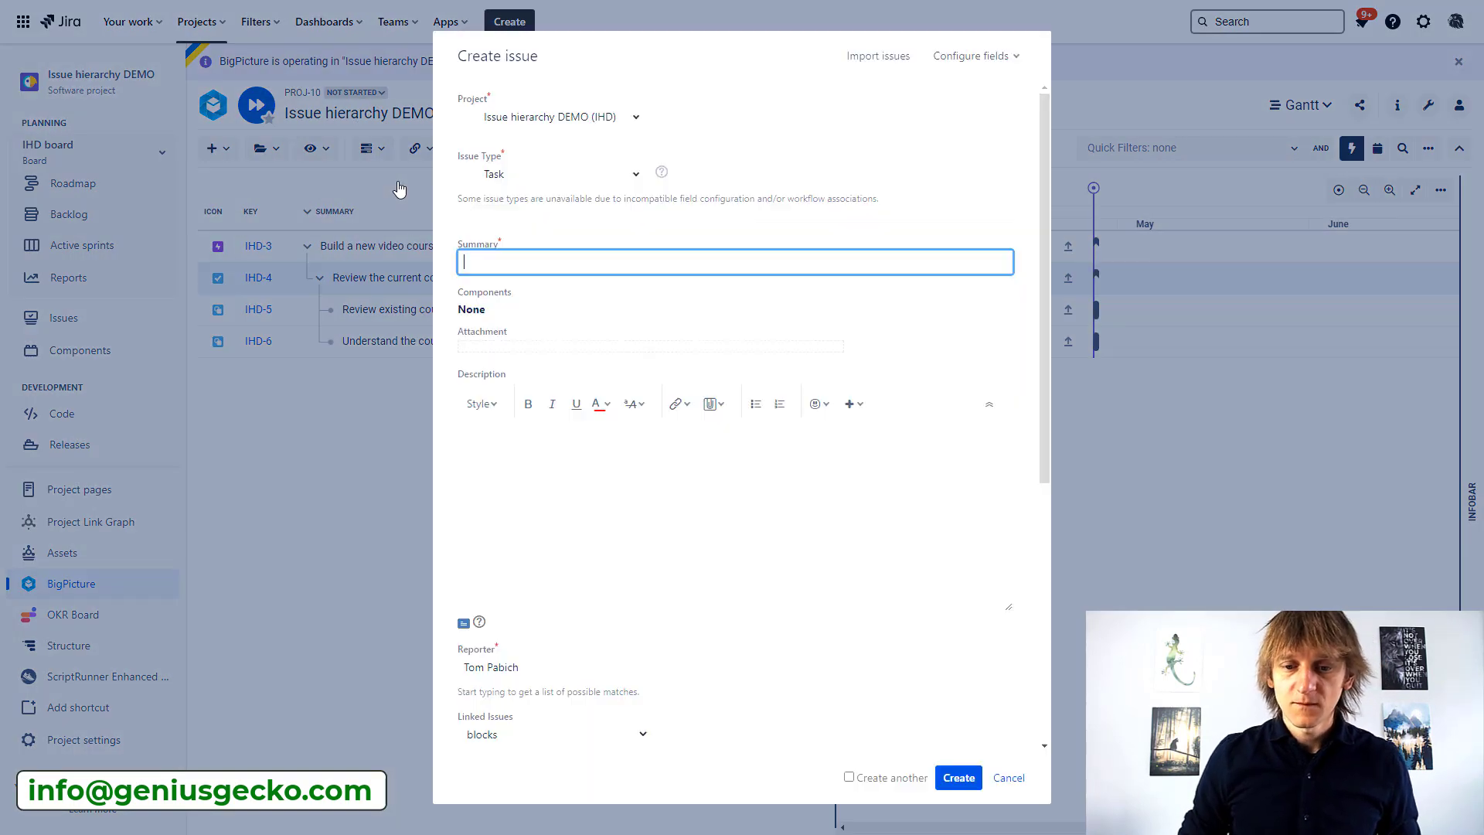
{"action": "left_click", "coordinate": [539, 174]}
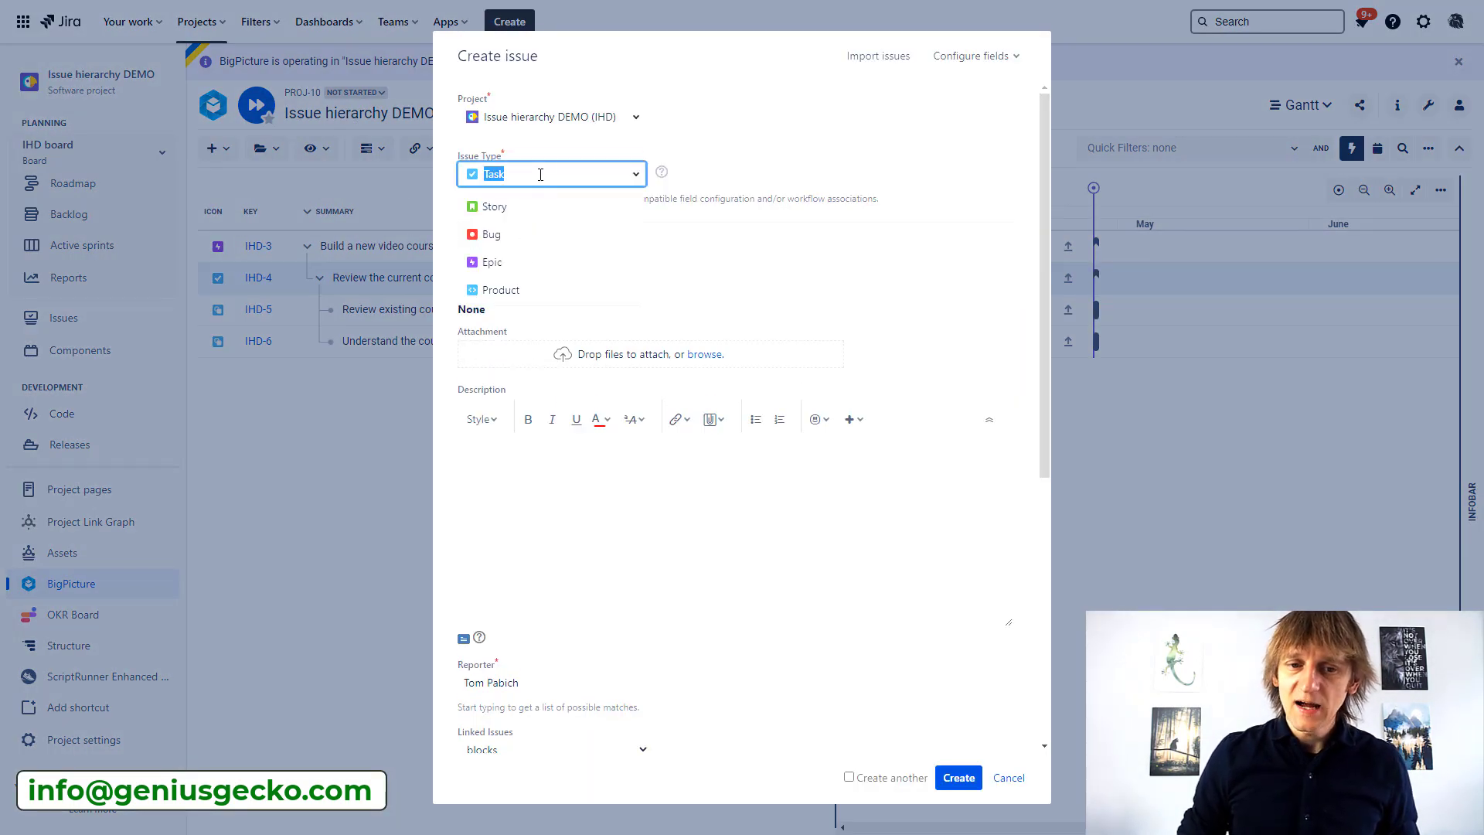
{"action": "left_click", "coordinate": [511, 290]}
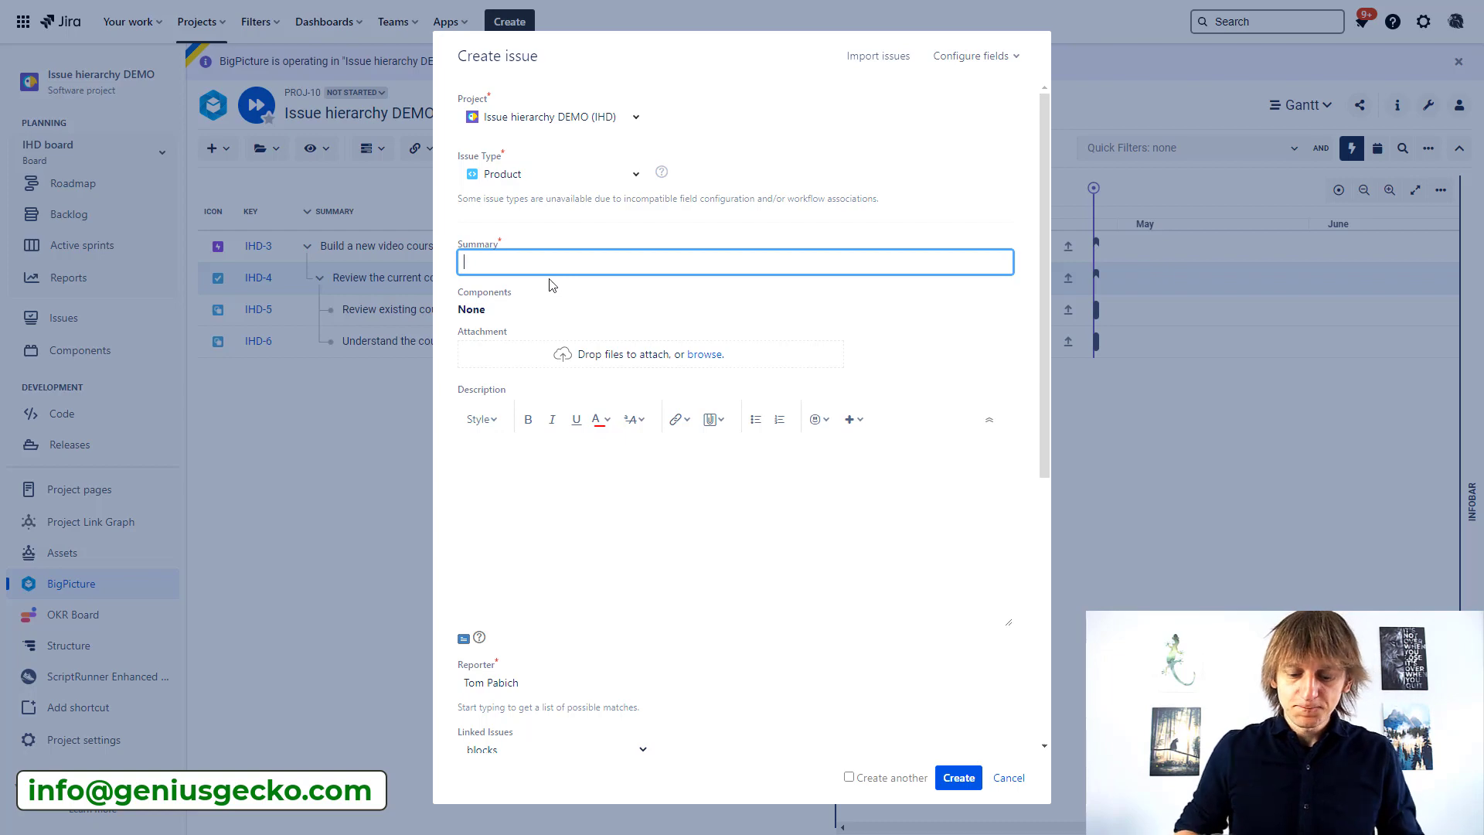
{"action": "type", "text": "Buil"}
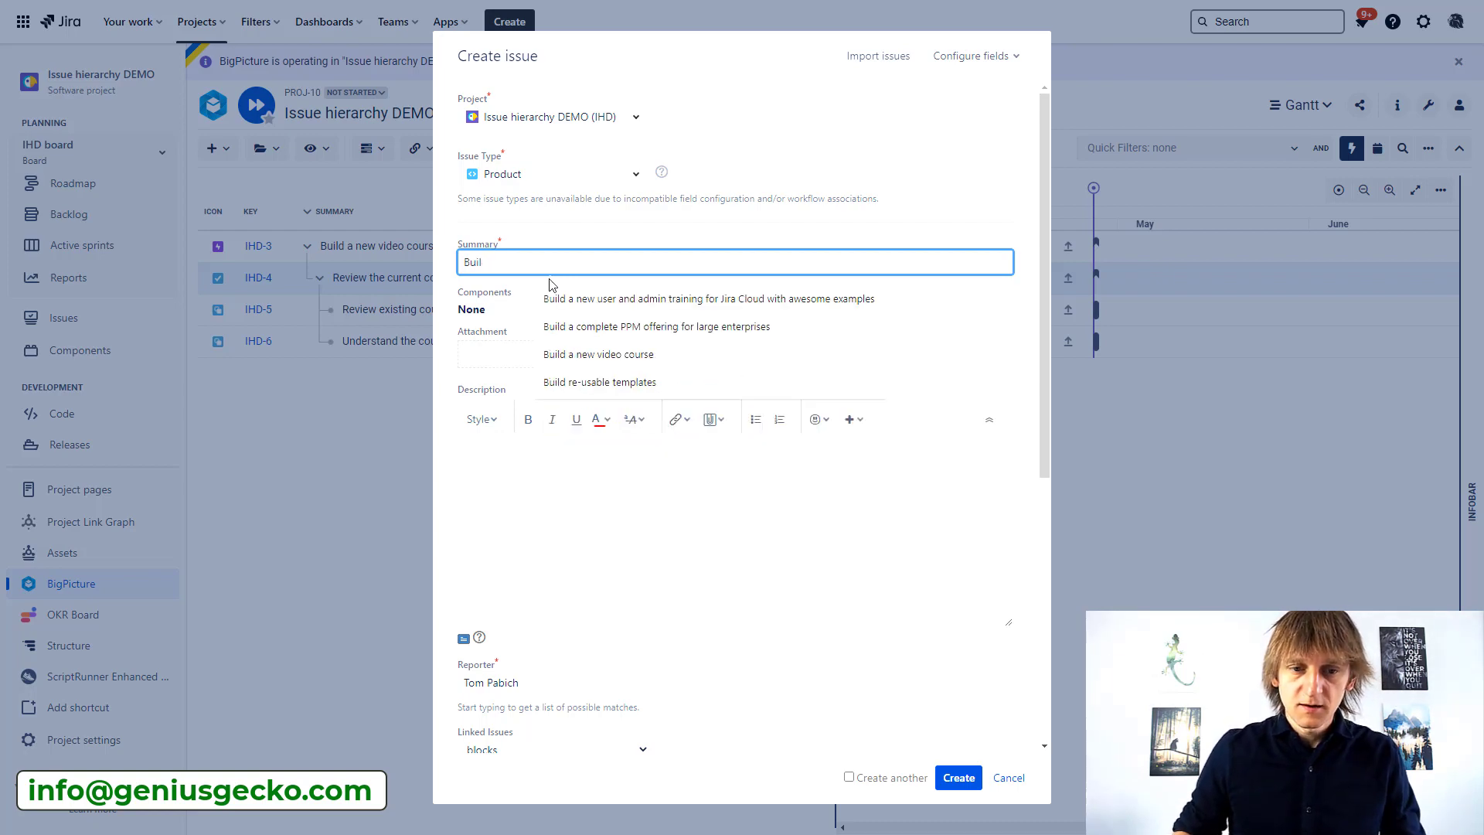
{"action": "key", "text": "BackSpace"}
{"action": "key", "text": "BackSpace"}
{"action": "key", "text": "BackSpace"}
{"action": "key", "text": "BackSpace"}
{"action": "type", "text": "Creatin"}
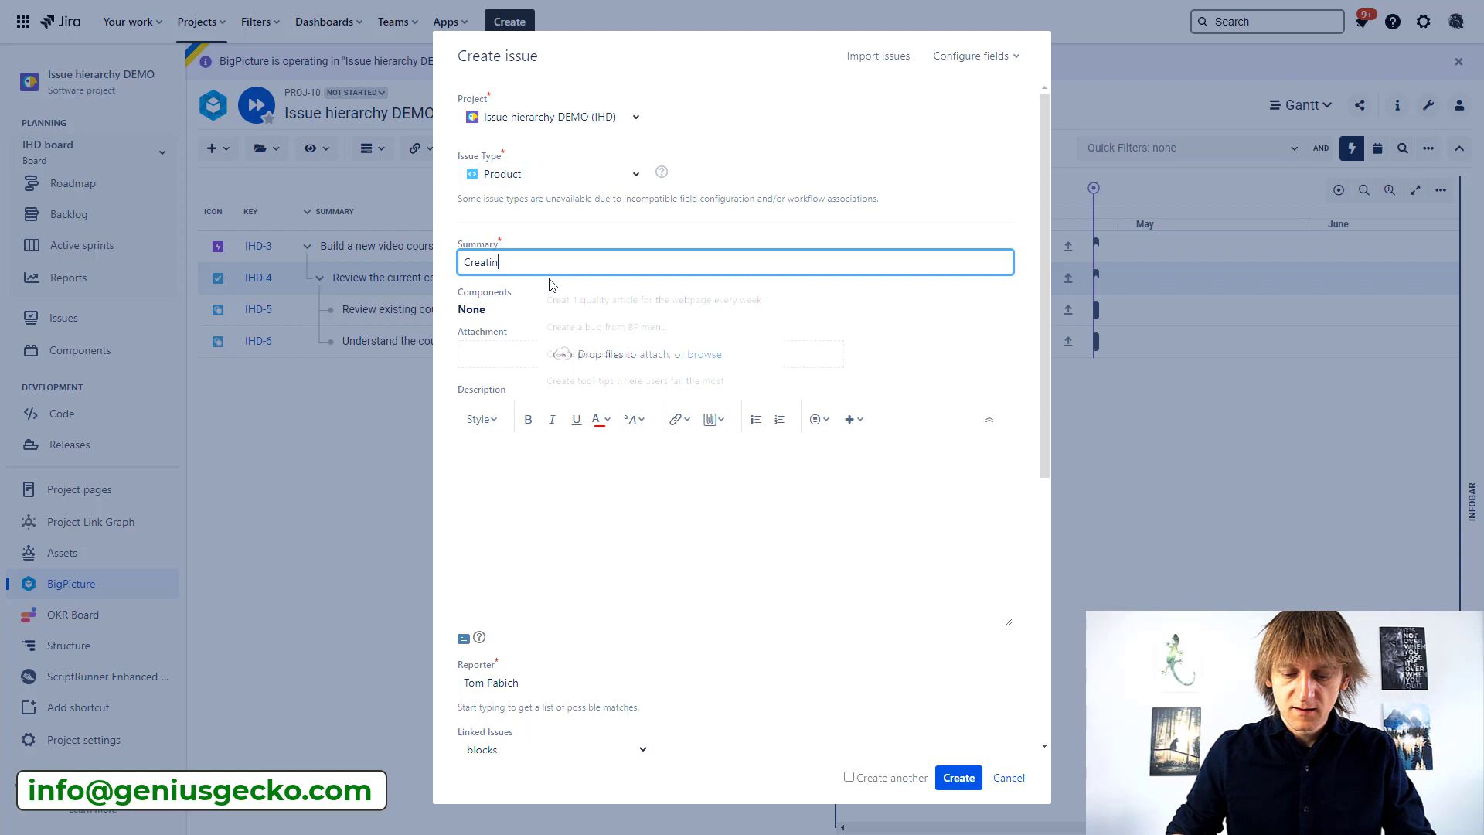
{"action": "type", "text": "g a video training platform"}
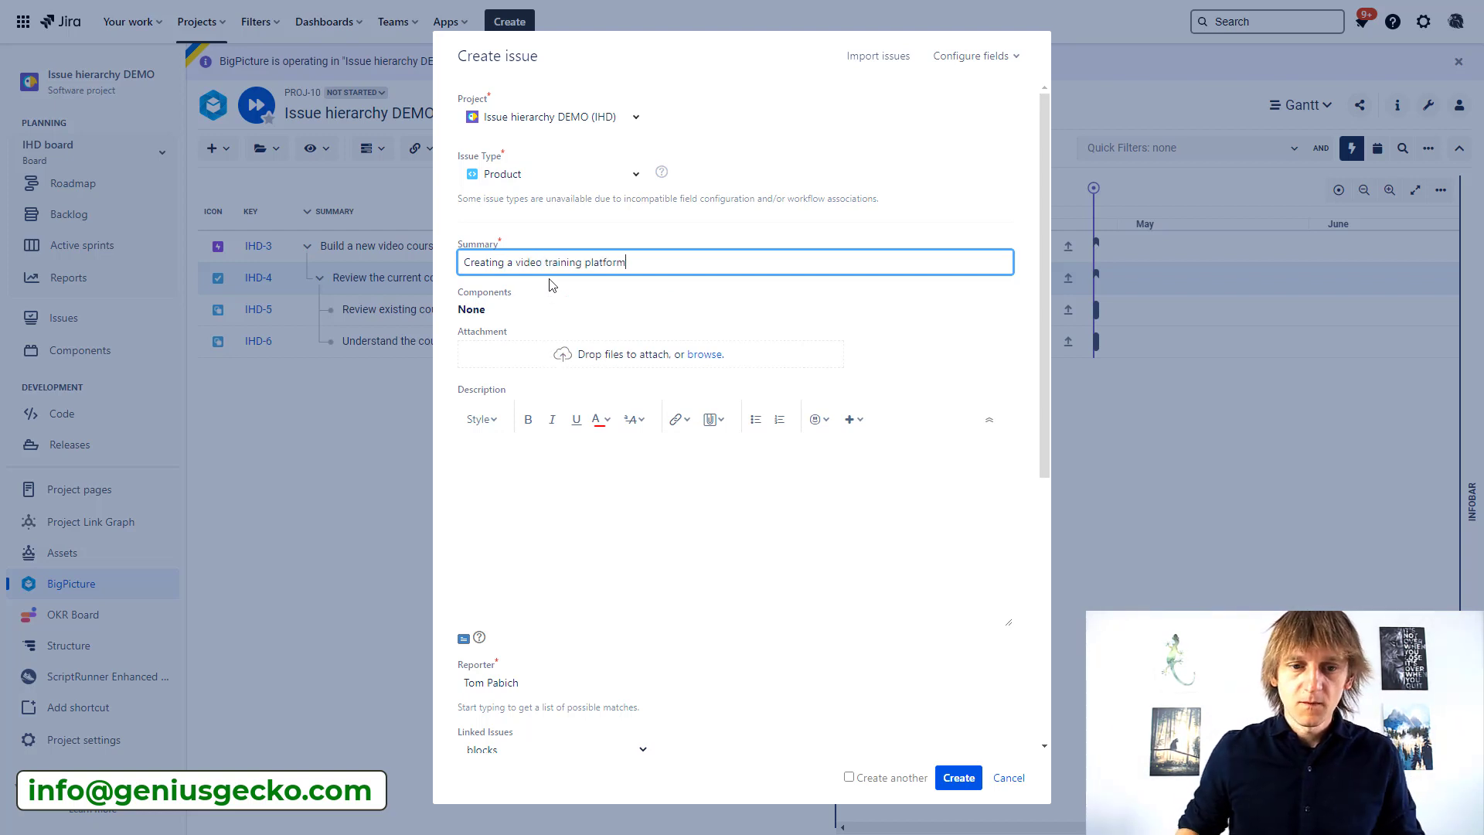
{"action": "key", "text": "Return"}
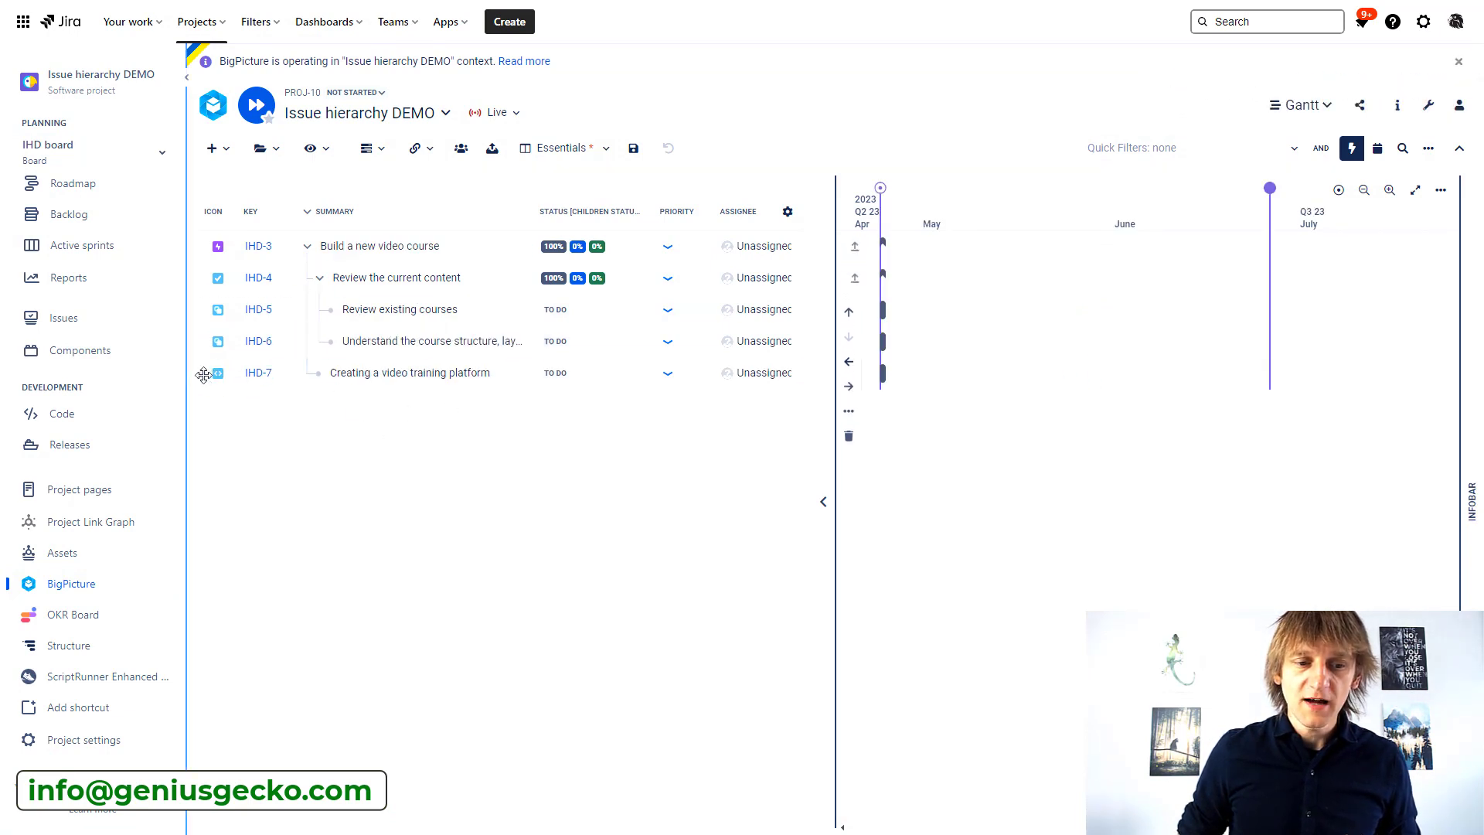
- Move "Creating a video training platform" to the top of the Gantt hierarchy, with the "Build a new video course" epic nested beneath it
{"action": "left_click_drag", "start_coordinate": [203, 376], "coordinate": [214, 239]}
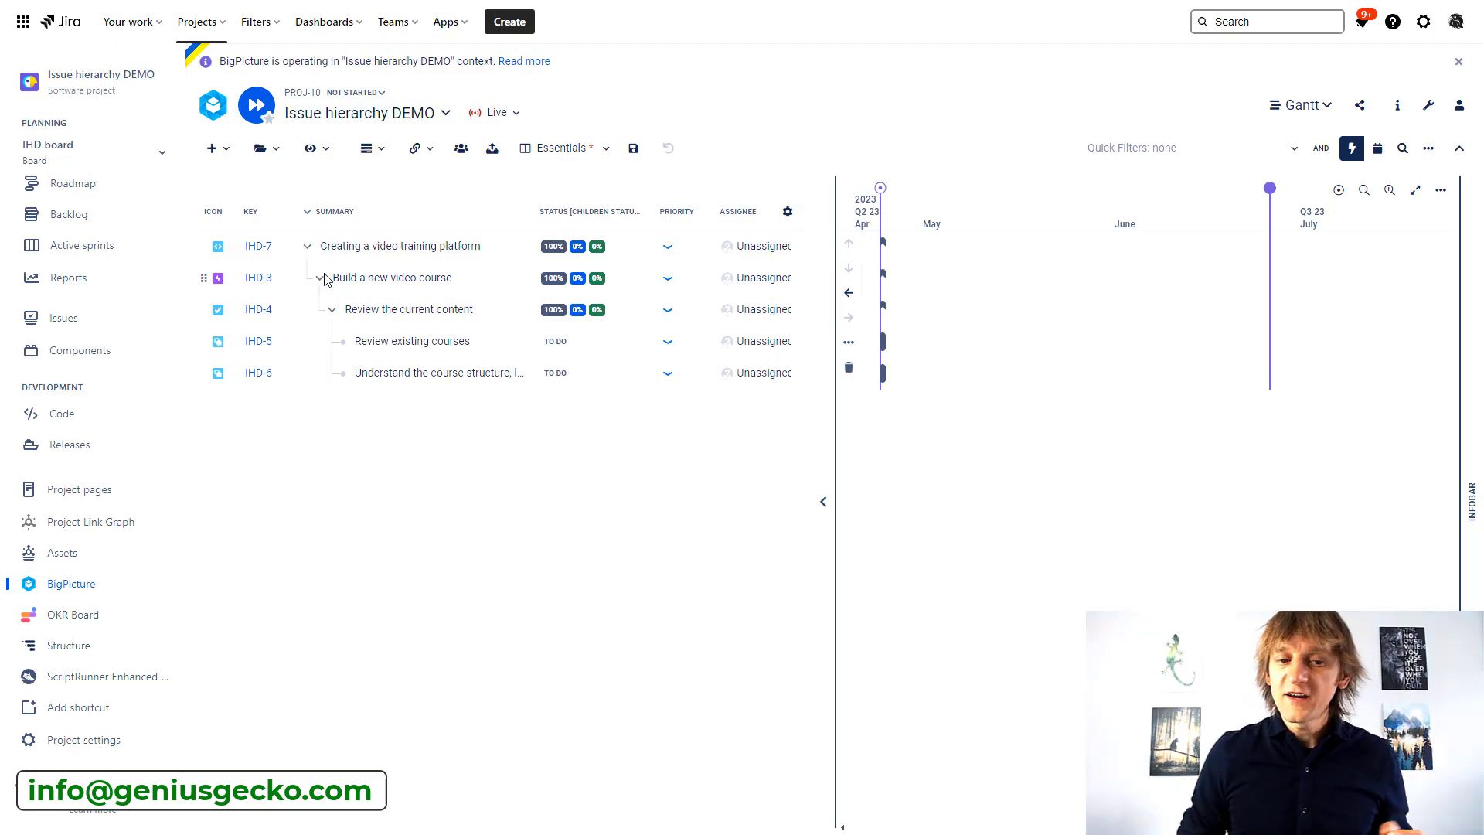
- Follow the issue links from "Creating a video training platform" through "Build a new video course" to "Review the current content" and examine its subtasks
{"action": "mouse_move", "coordinate": [347, 392]}
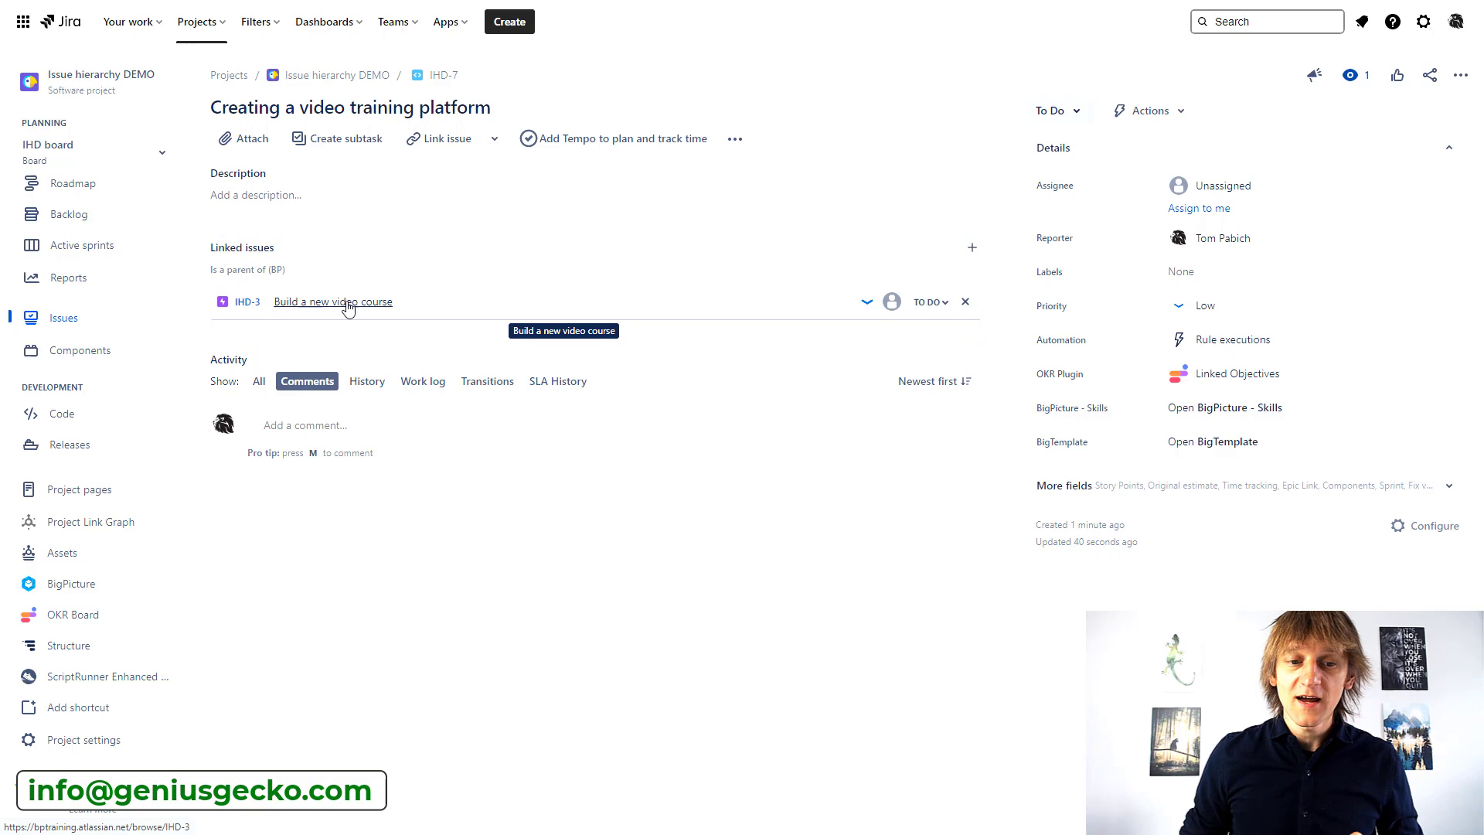
{"action": "left_click", "coordinate": [346, 304]}
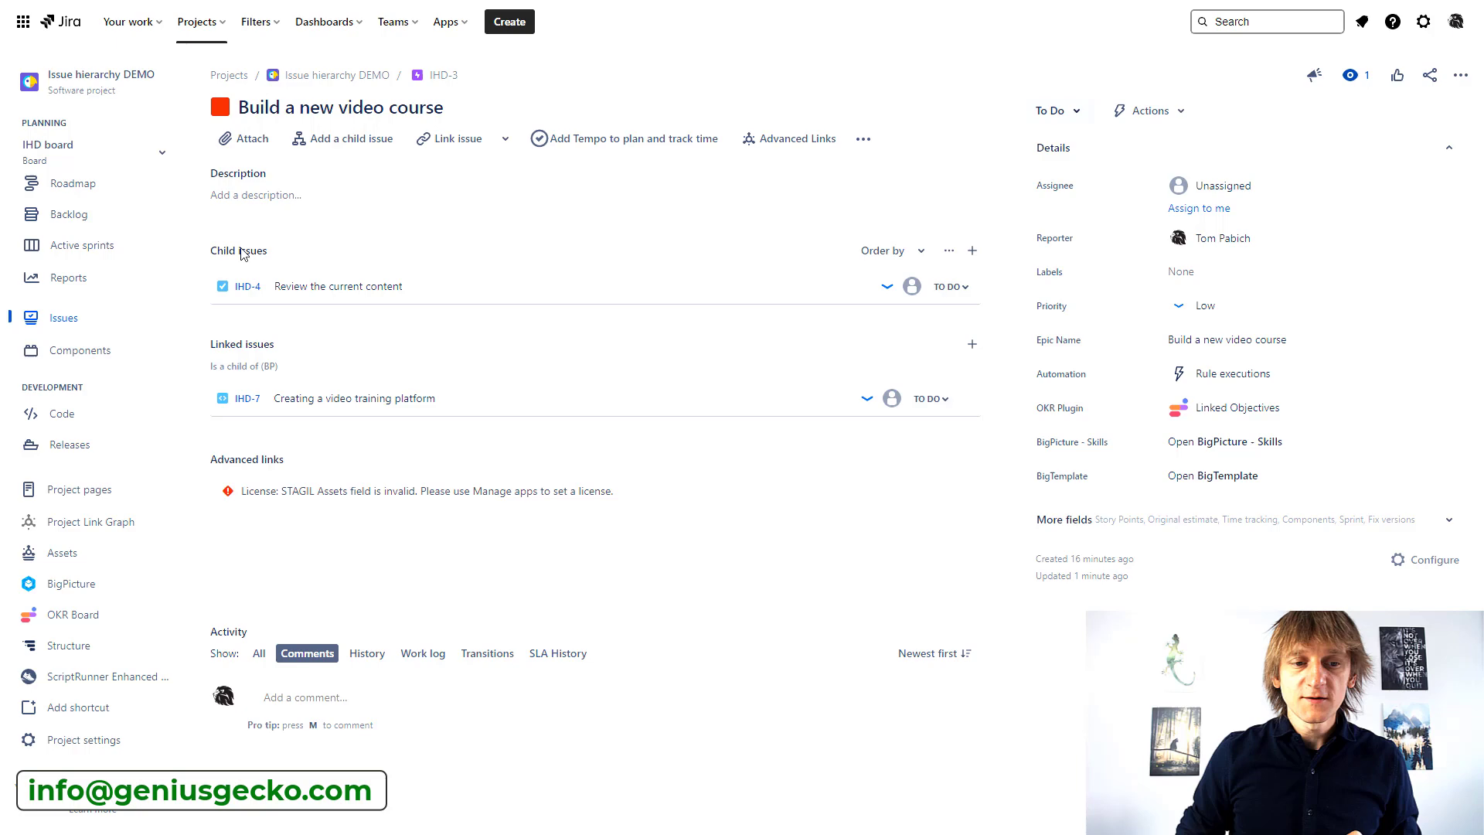
{"action": "left_click", "coordinate": [248, 287]}
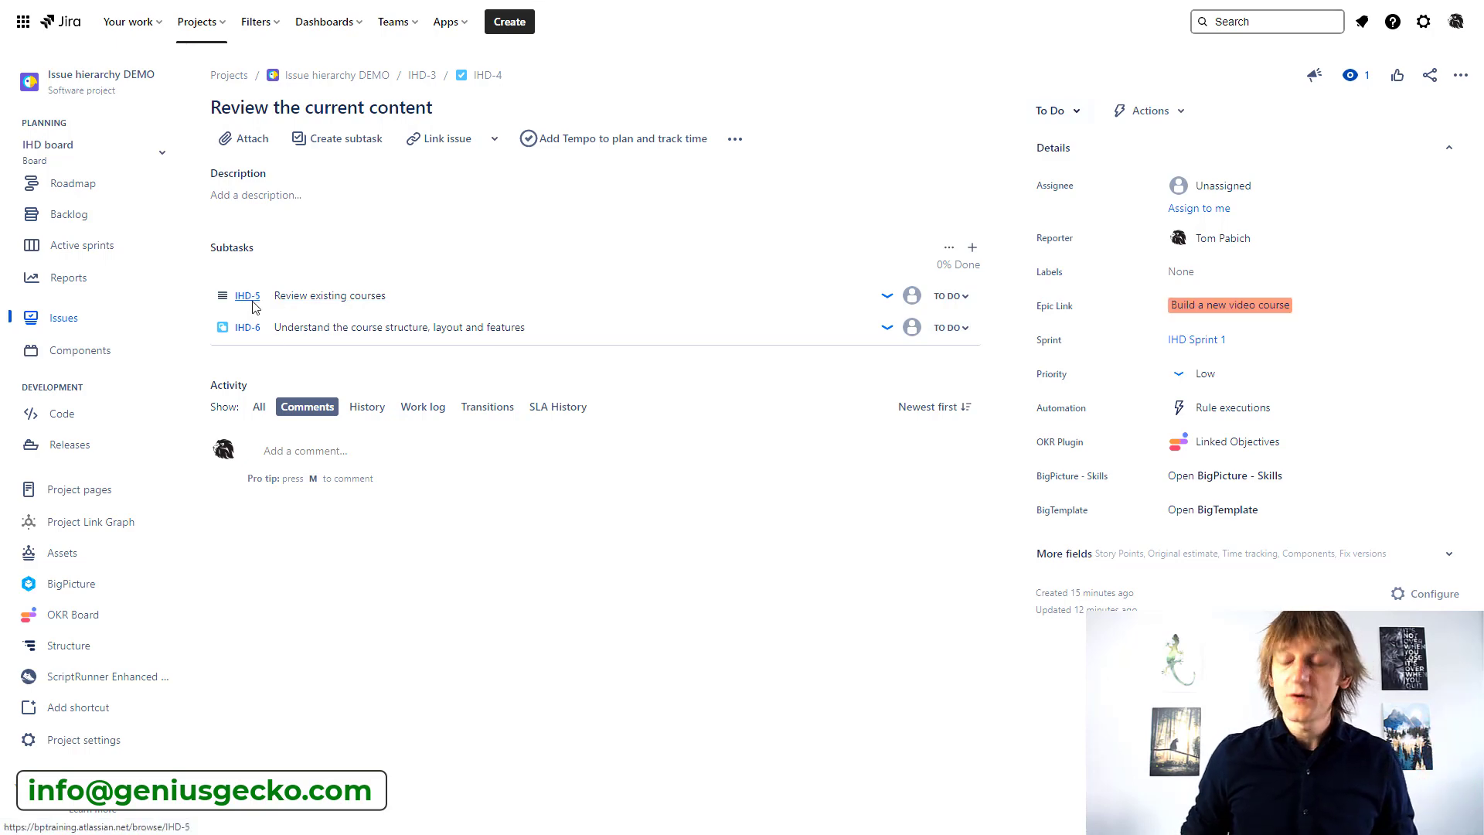
{"action": "key", "text": "alt+Left"}
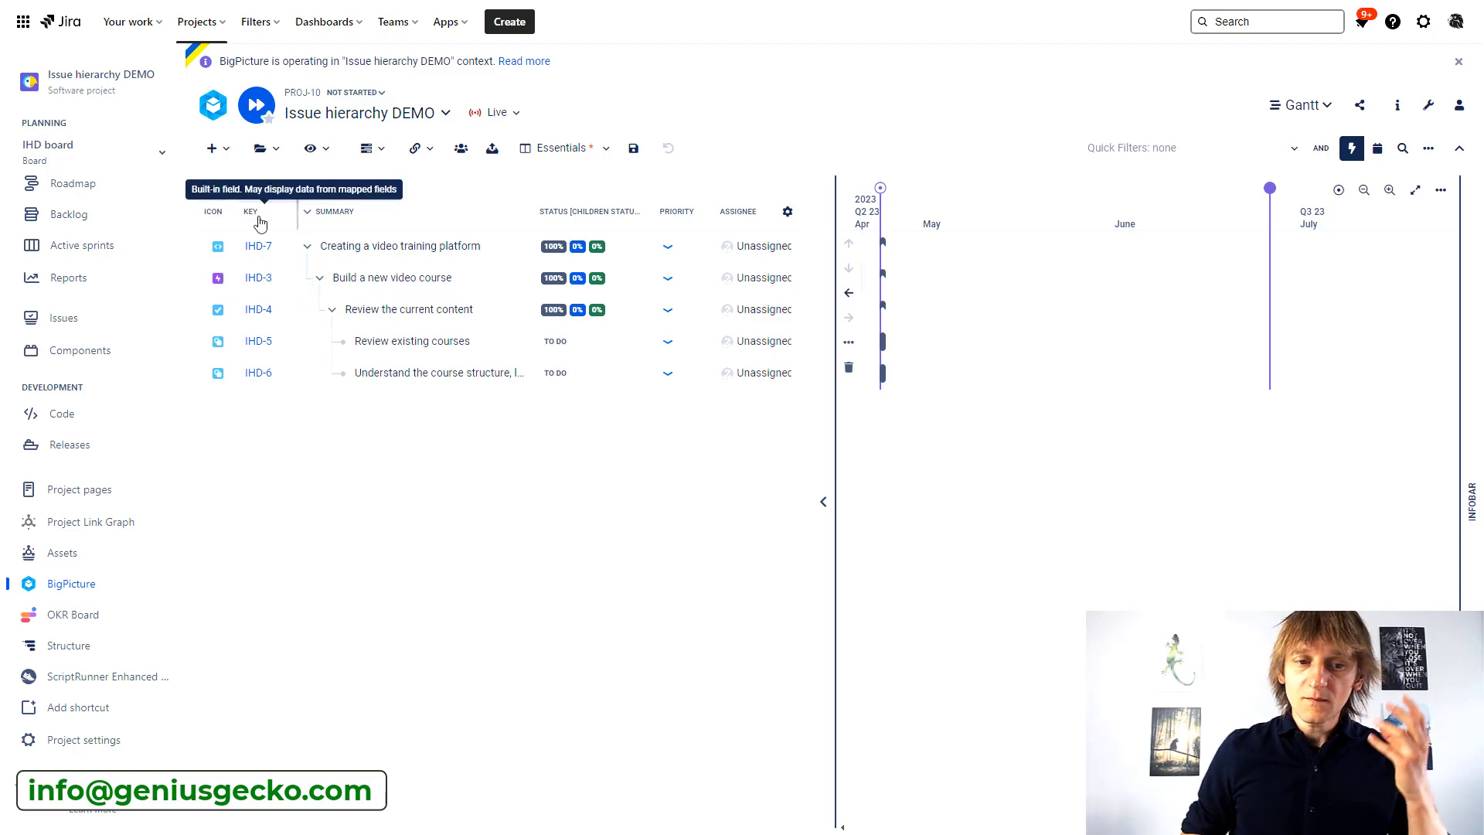
- Open the options for adding new tasks to the project's Gantt
{"action": "left_click", "coordinate": [227, 152]}
{"action": "mouse_move", "coordinate": [242, 181]}
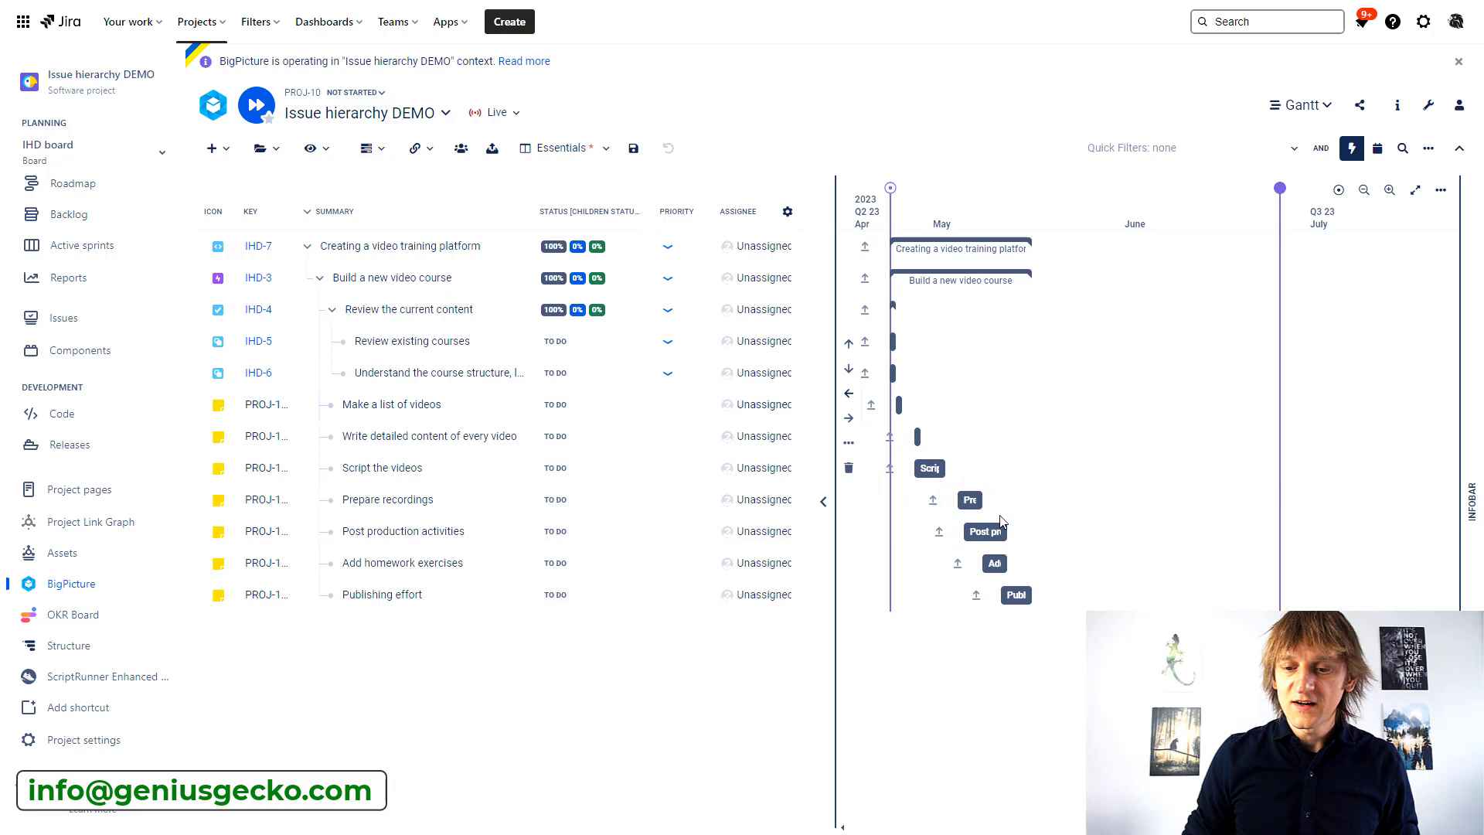
- Reschedule the "Post production activities" task on the Gantt timeline so it starts where "Prepare recordings" ends
{"action": "left_click_drag", "start_coordinate": [992, 506], "coordinate": [997, 532]}
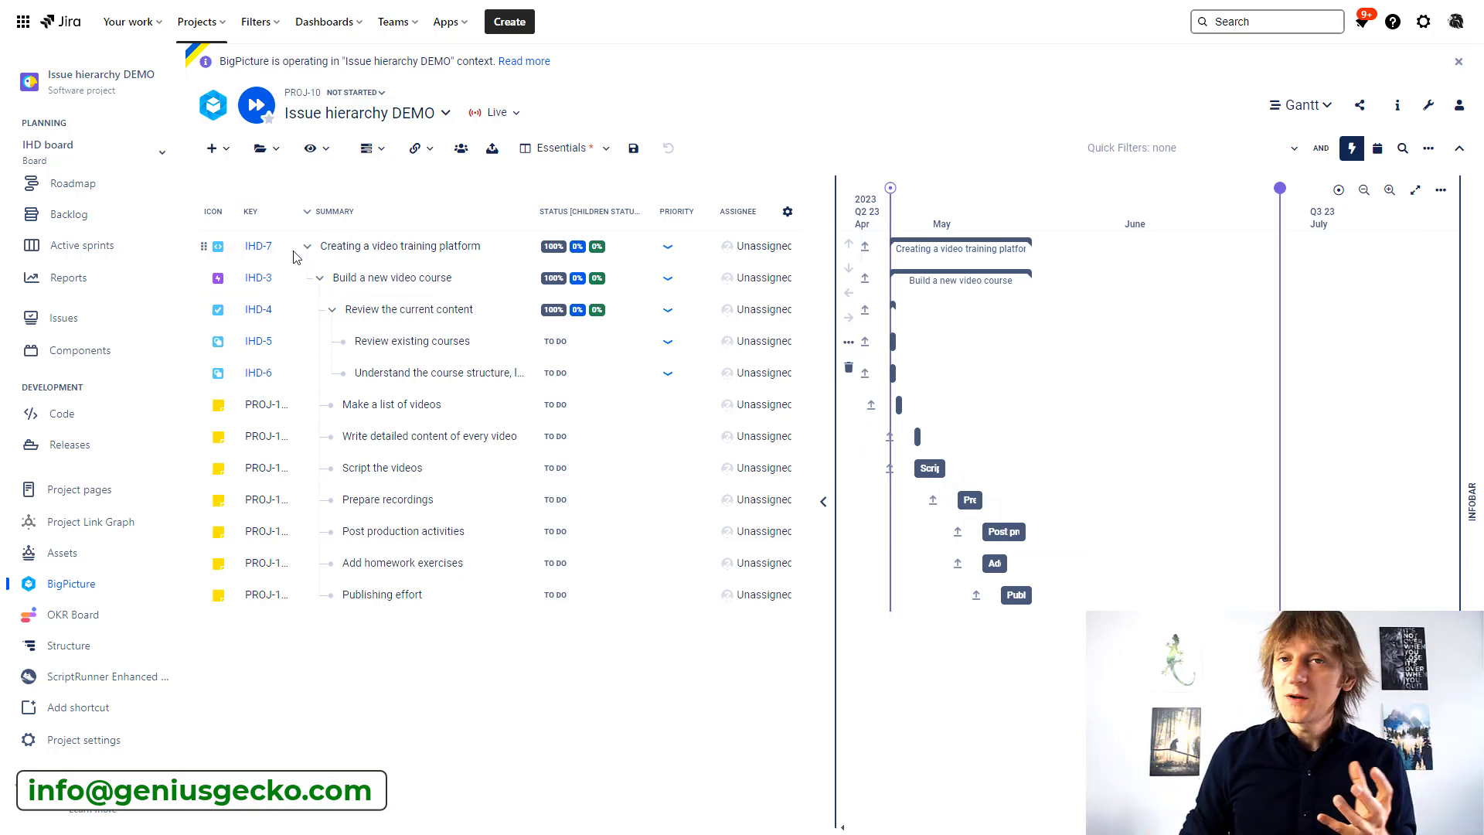
{"action": "mouse_move", "coordinate": [293, 265]}
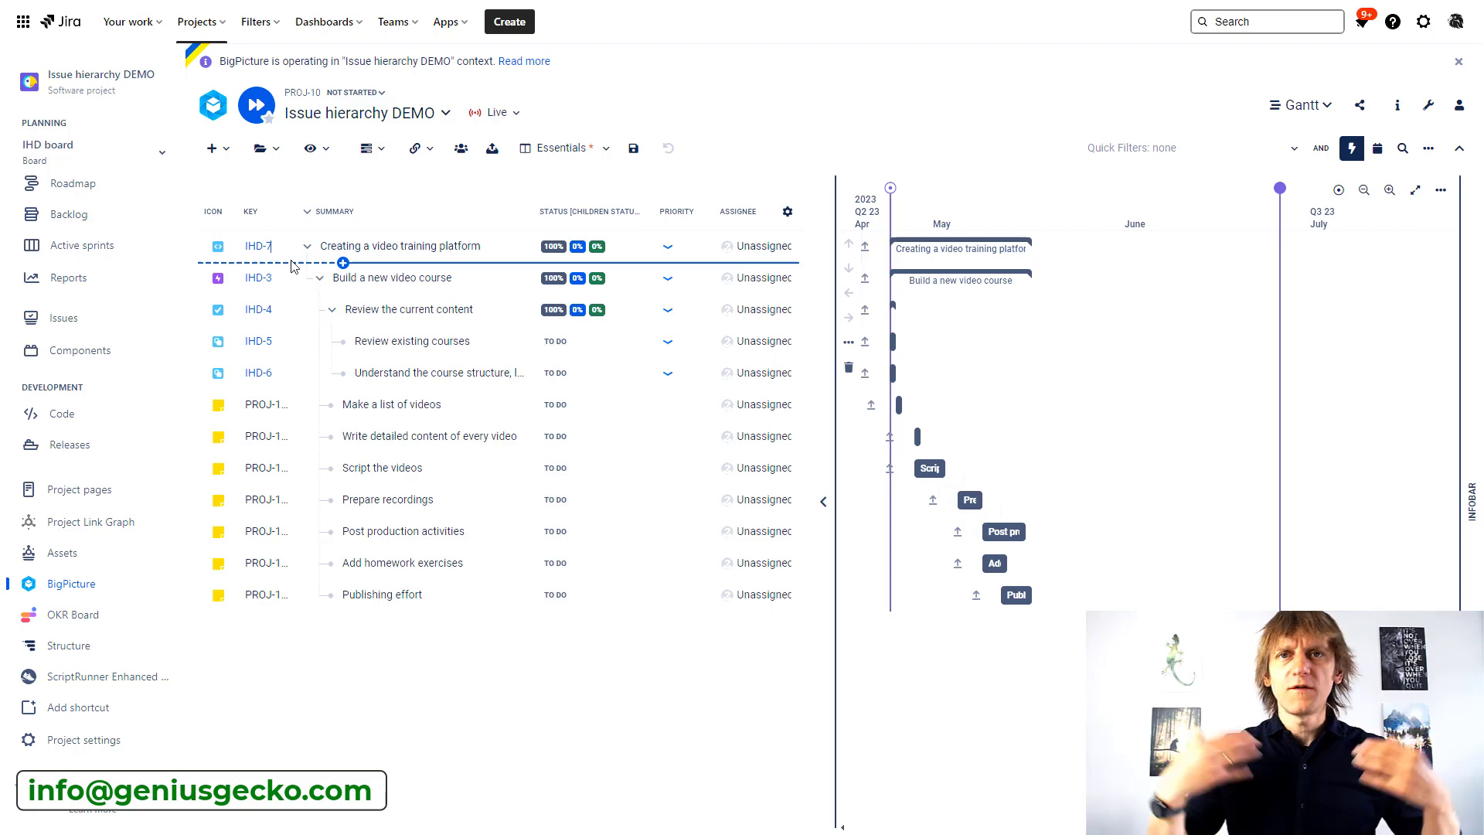